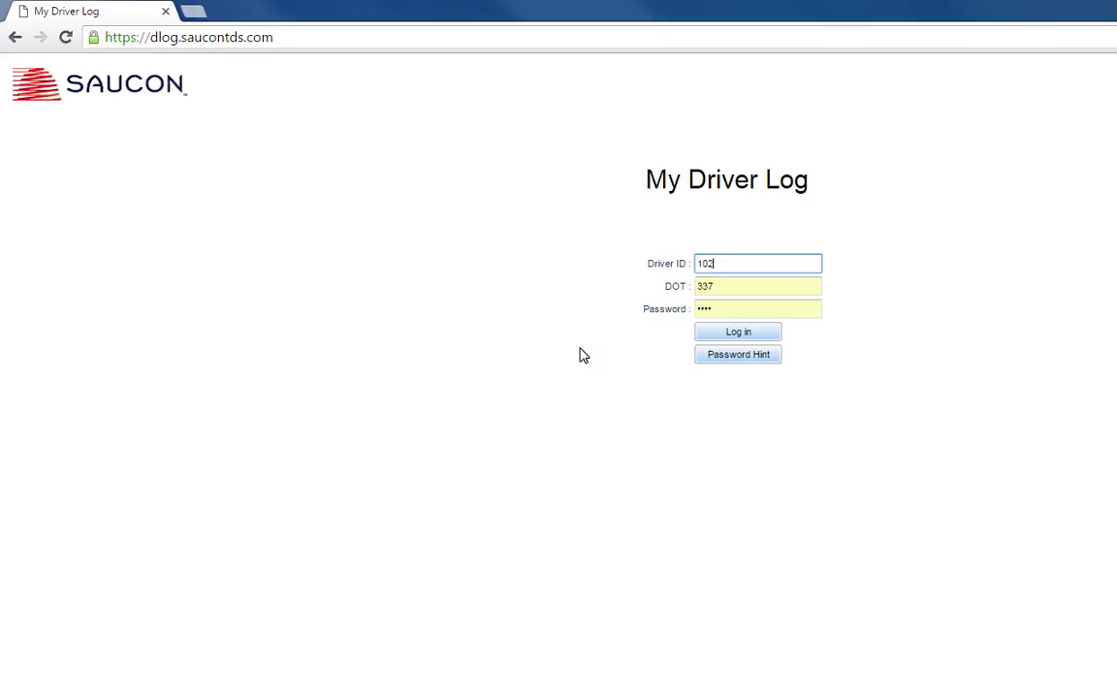
Step: Complete the driver ID, DOT and password fields, decline Filter Keys, and log in to My Driver Log
key(Tab)
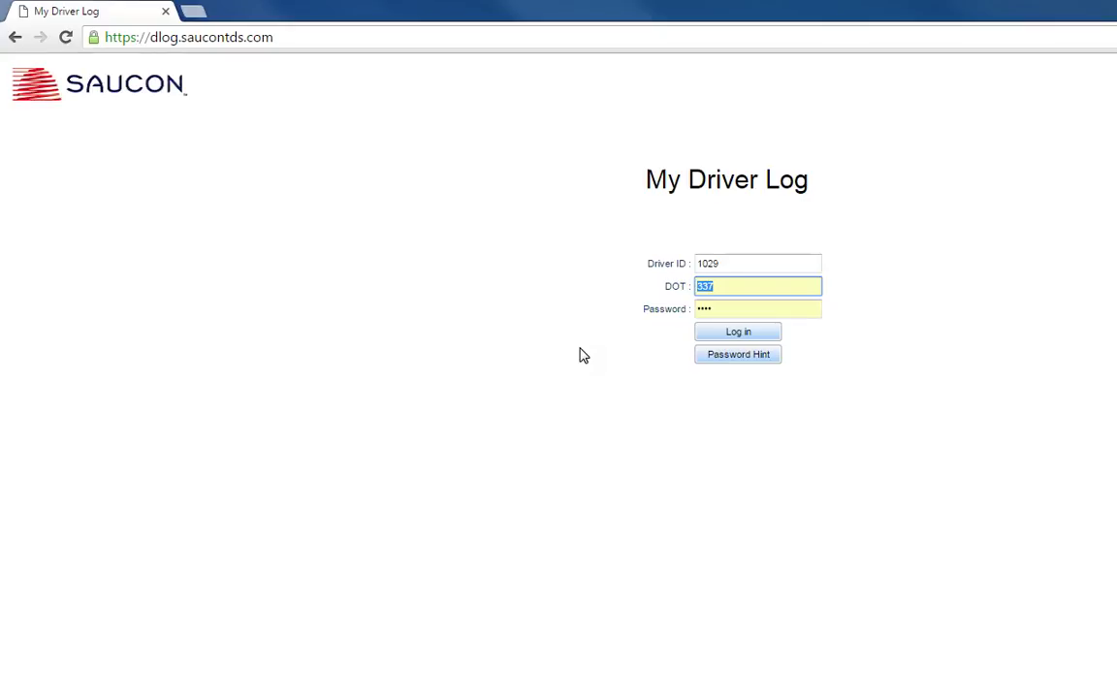
key(Tab)
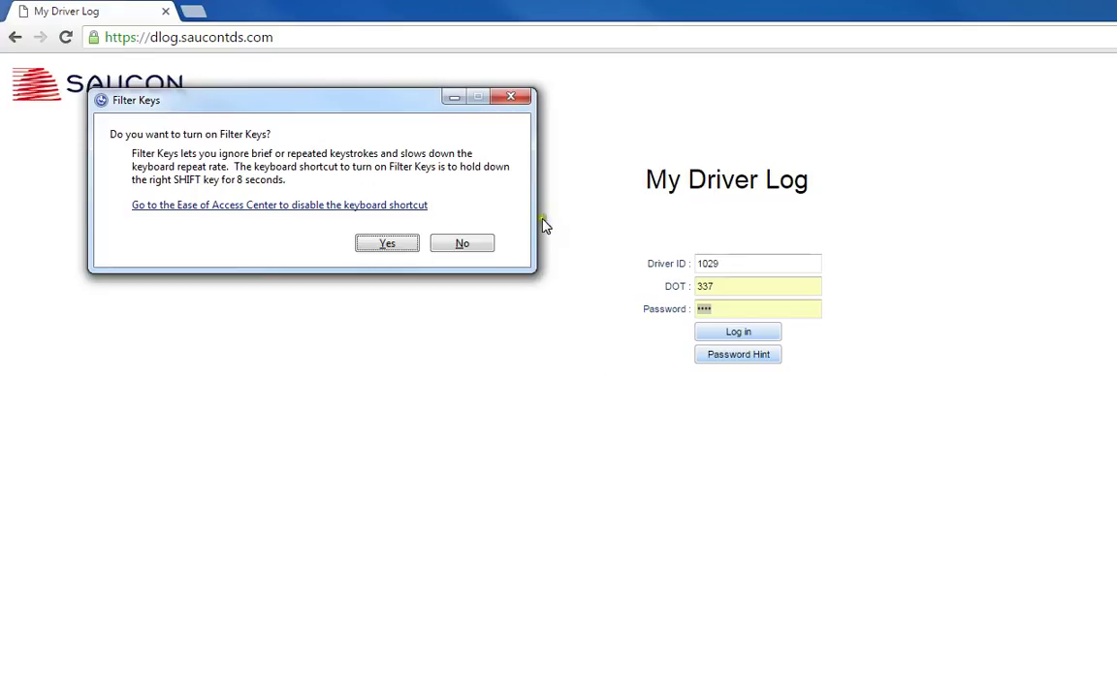
click(478, 244)
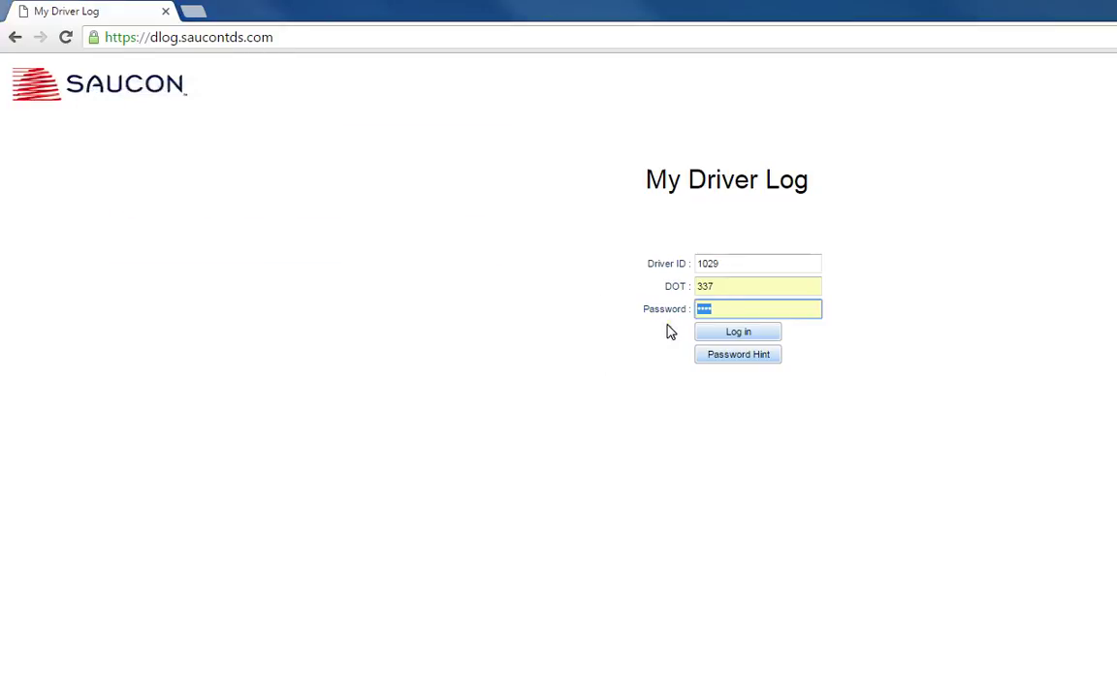
text(•)
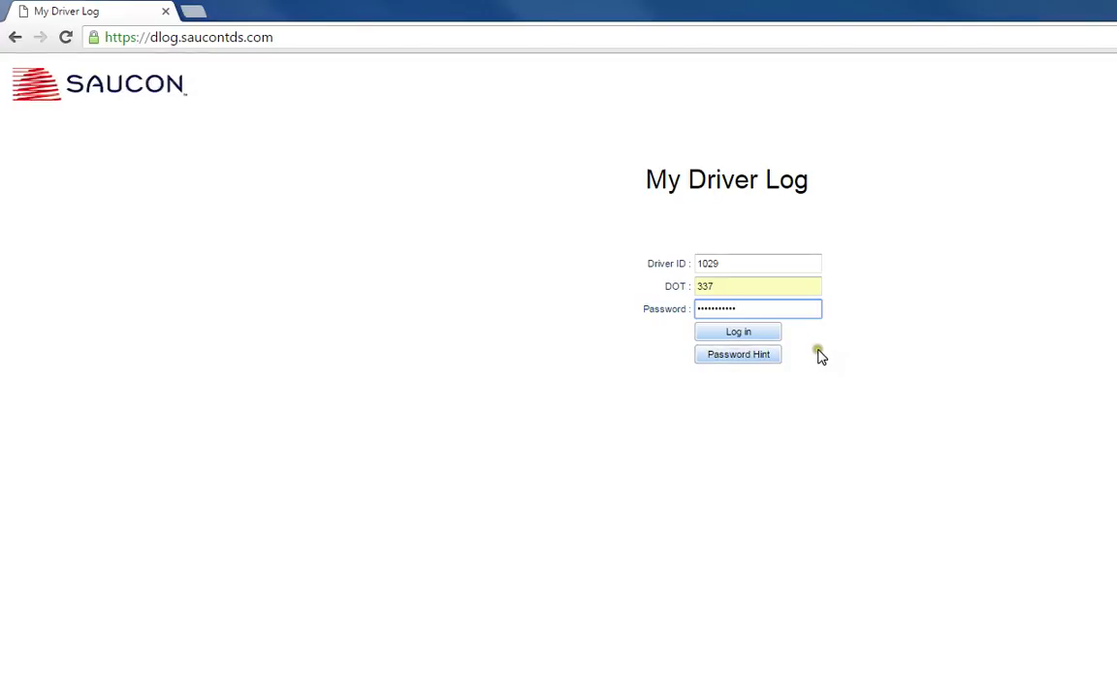
click(768, 335)
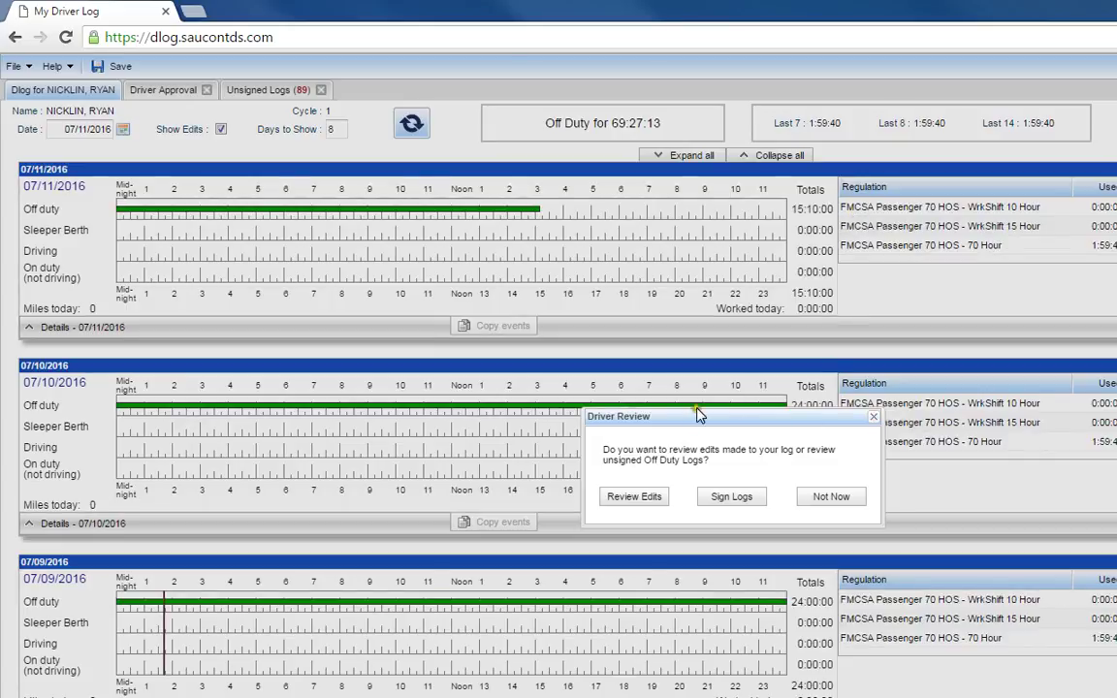
Step: Choose to review the edits made to the log in the Driver Review prompt
click(622, 434)
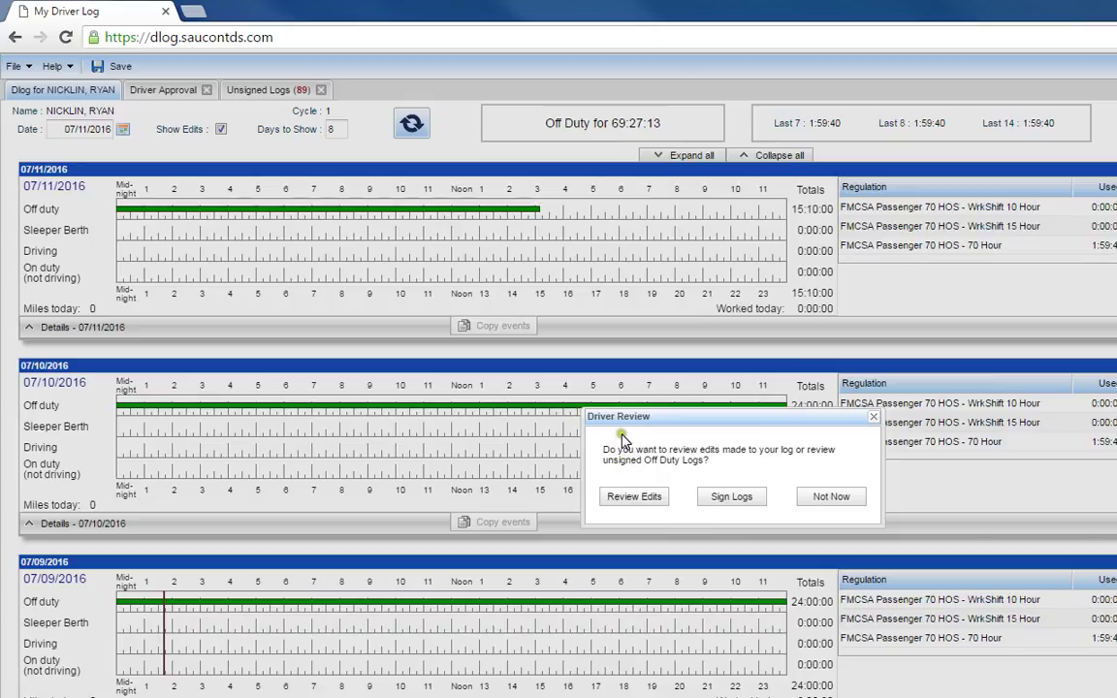
click(721, 461)
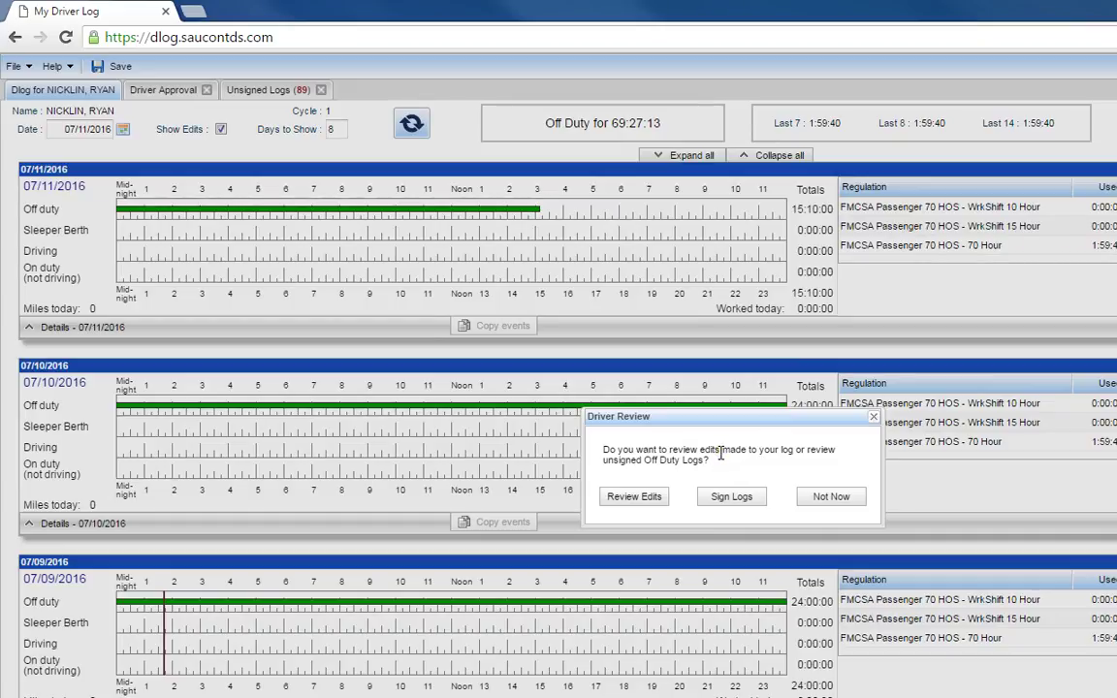
click(636, 499)
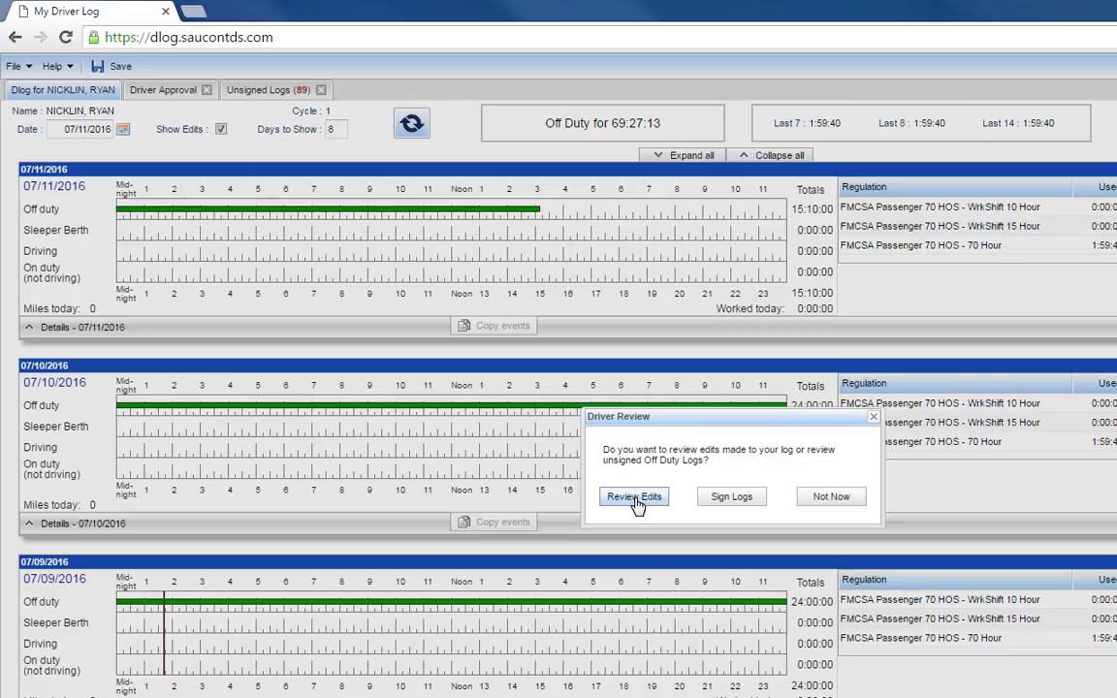
click(639, 513)
click(638, 518)
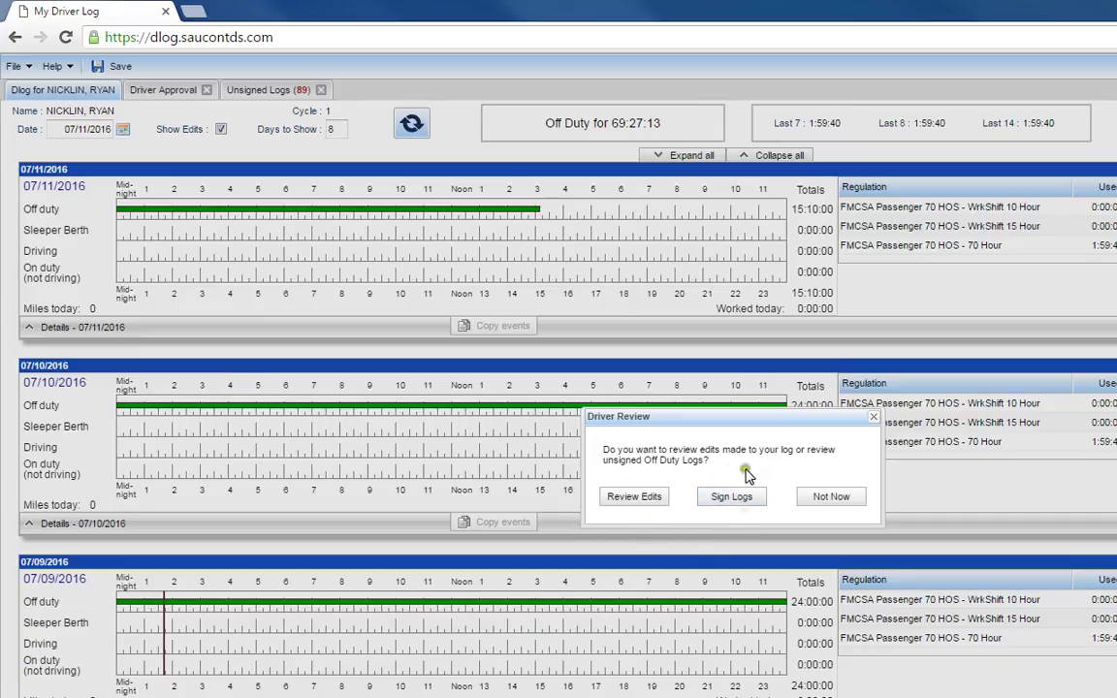
click(719, 512)
click(654, 507)
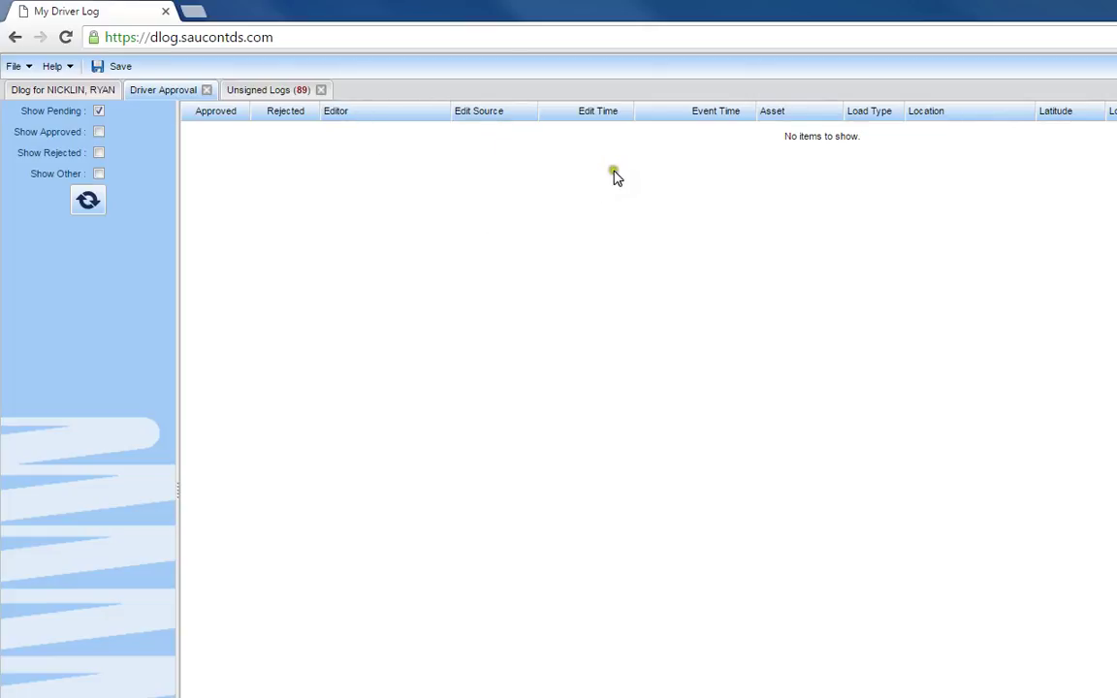
Step: Examine the columns of the pending edits list in Driver Approval and close that view
click(602, 113)
scroll(648, 400, right, 2)
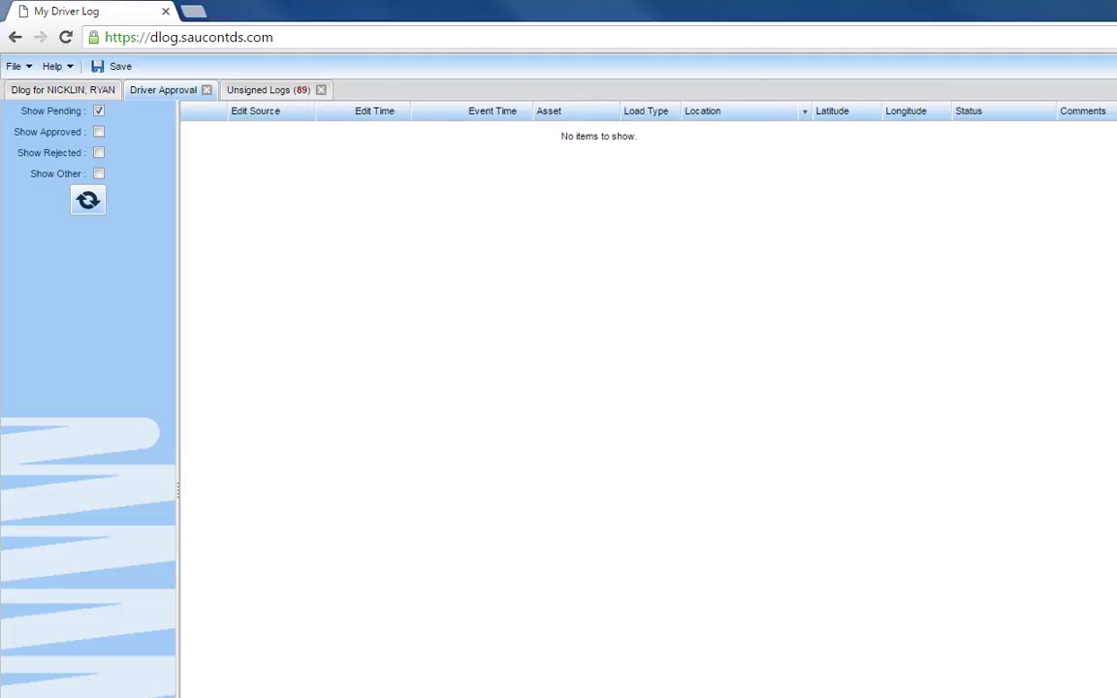
scroll(536, 607, left, 3)
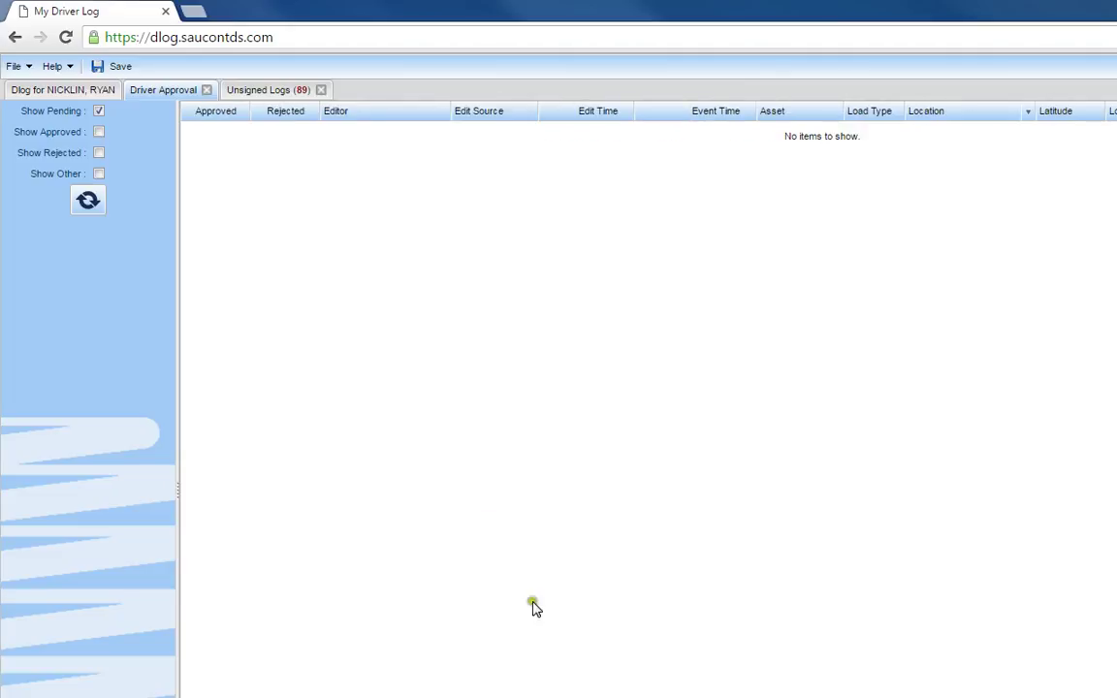
click(214, 154)
click(114, 67)
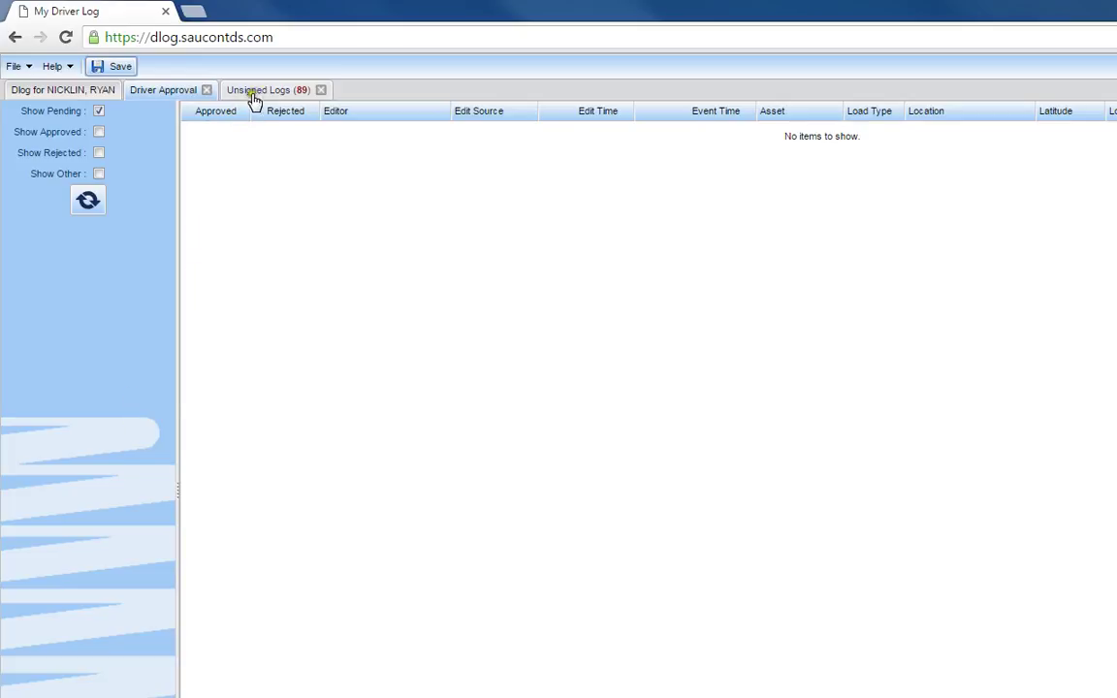
click(207, 90)
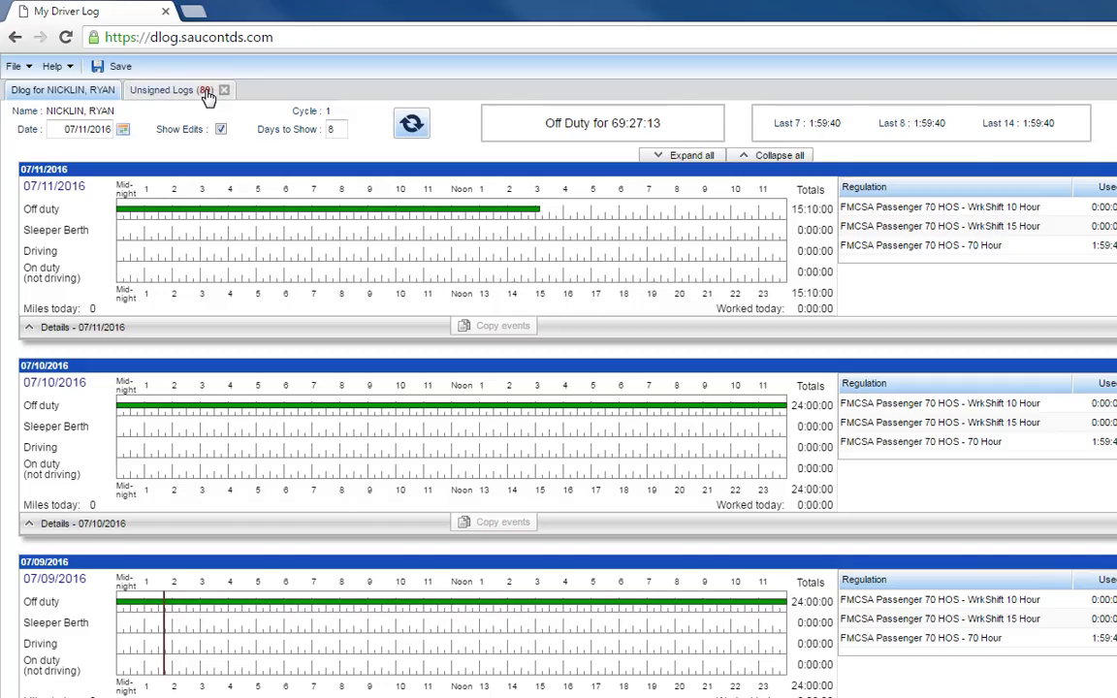
Step: Open Unsigned Logs and examine the dates, statuses and agreement boxes of the off-duty entries
click(188, 95)
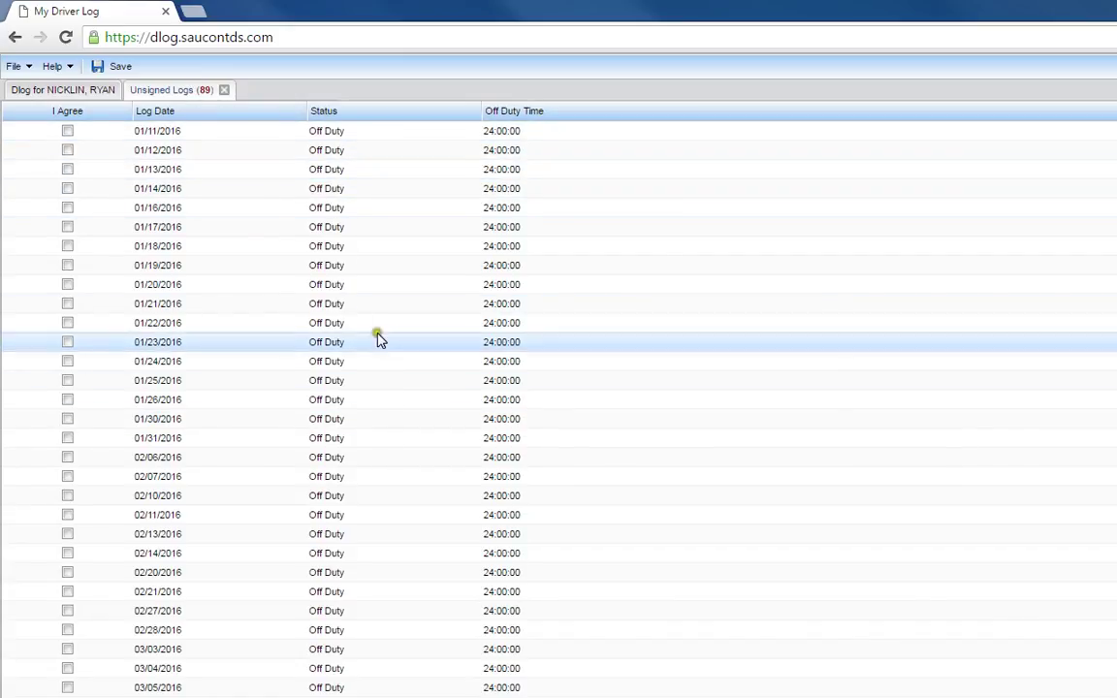
click(357, 167)
click(325, 146)
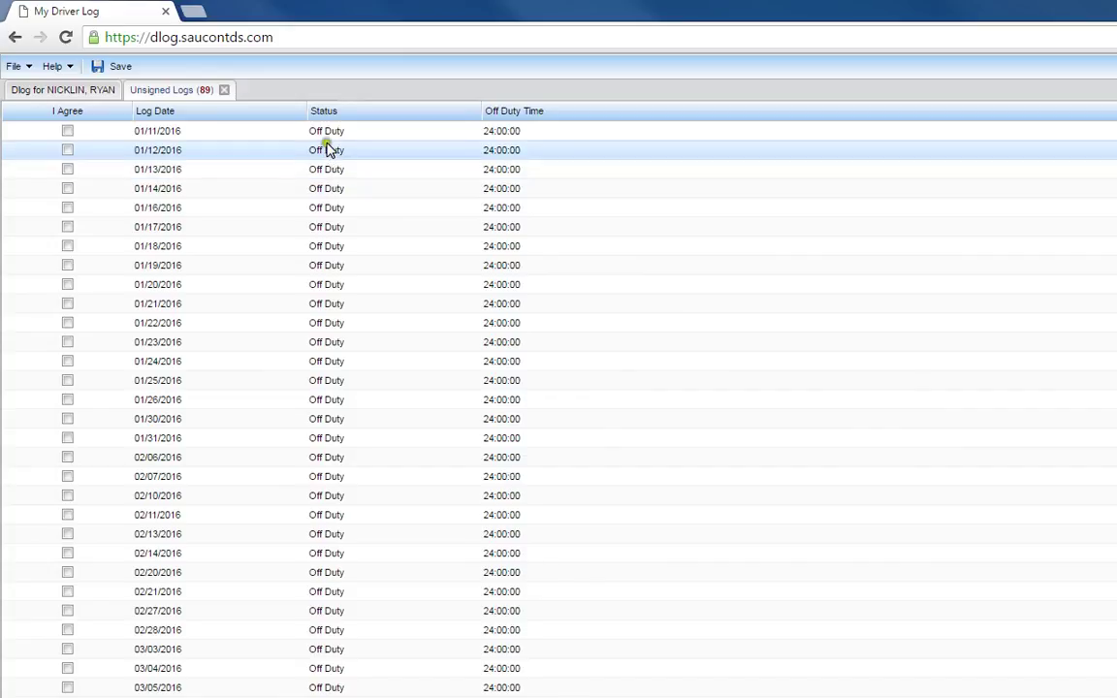
click(326, 152)
click(276, 155)
click(226, 167)
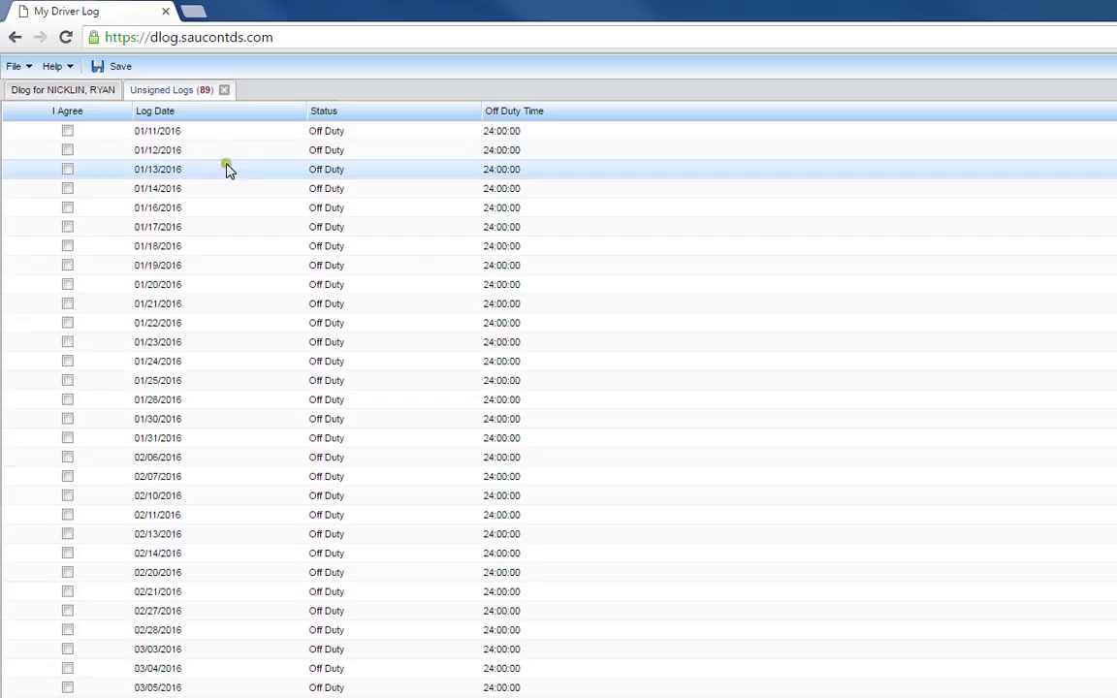
click(144, 151)
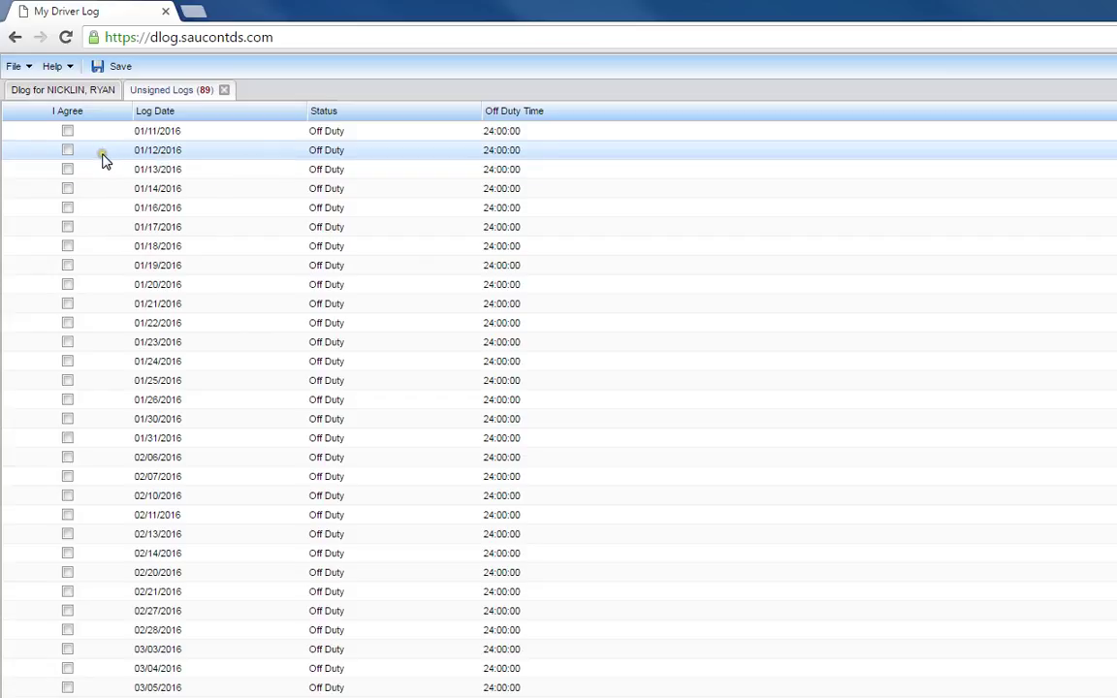
Step: Sign two off-duty logs near the end of the unsigned list by agreeing to them, saving, and confirming the certification
scroll(112, 180, down, 7)
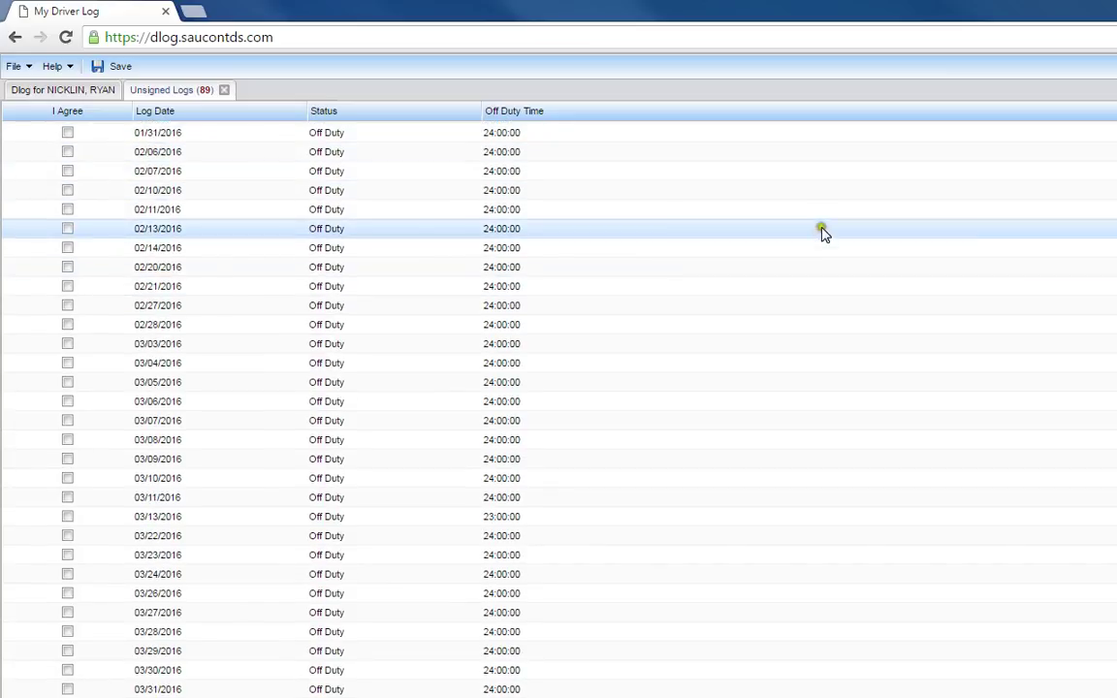
scroll(801, 229, down, 4)
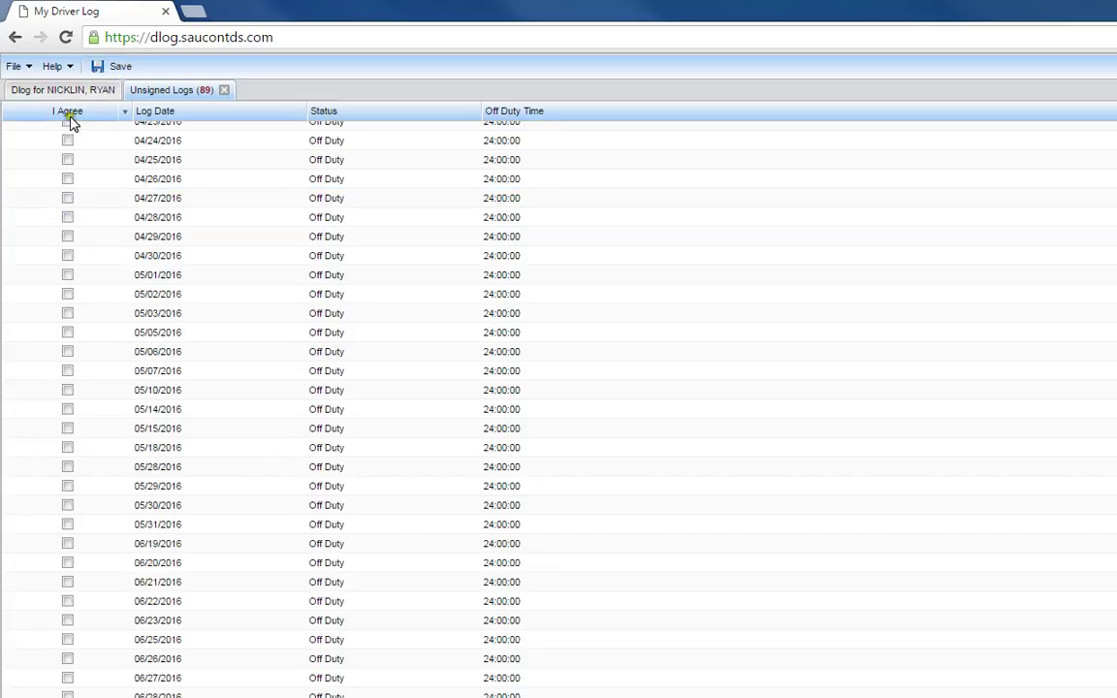
click(128, 70)
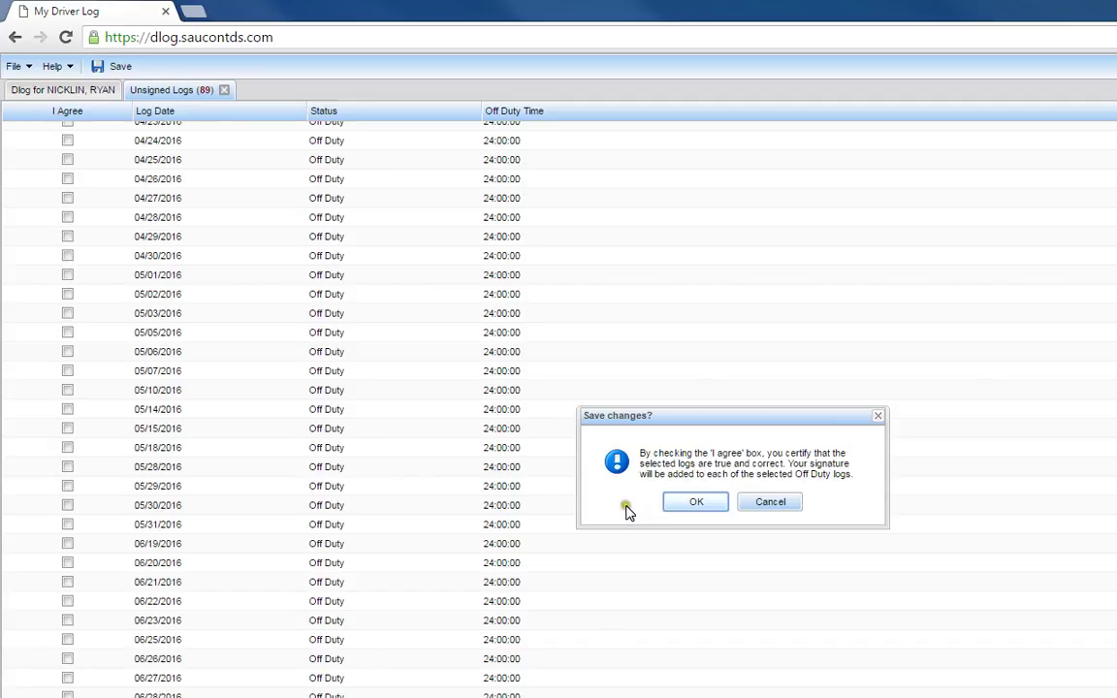
click(682, 506)
click(731, 503)
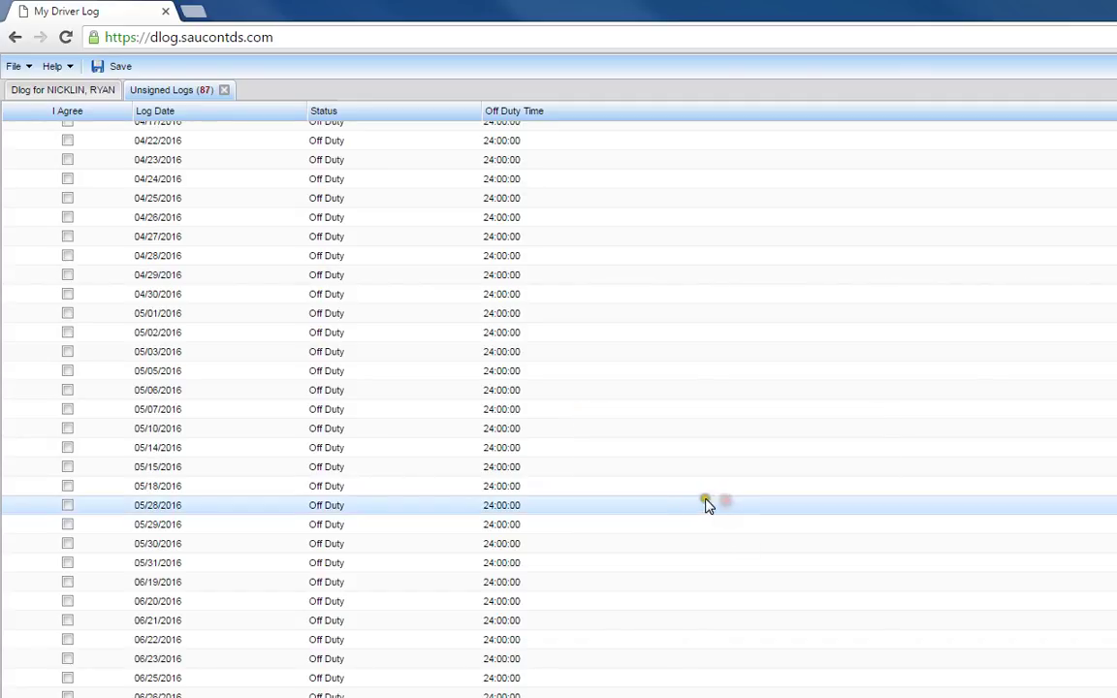
Step: Look through the remaining unsigned off-duty logs and close the Unsigned Logs view
scroll(471, 488, up, 7)
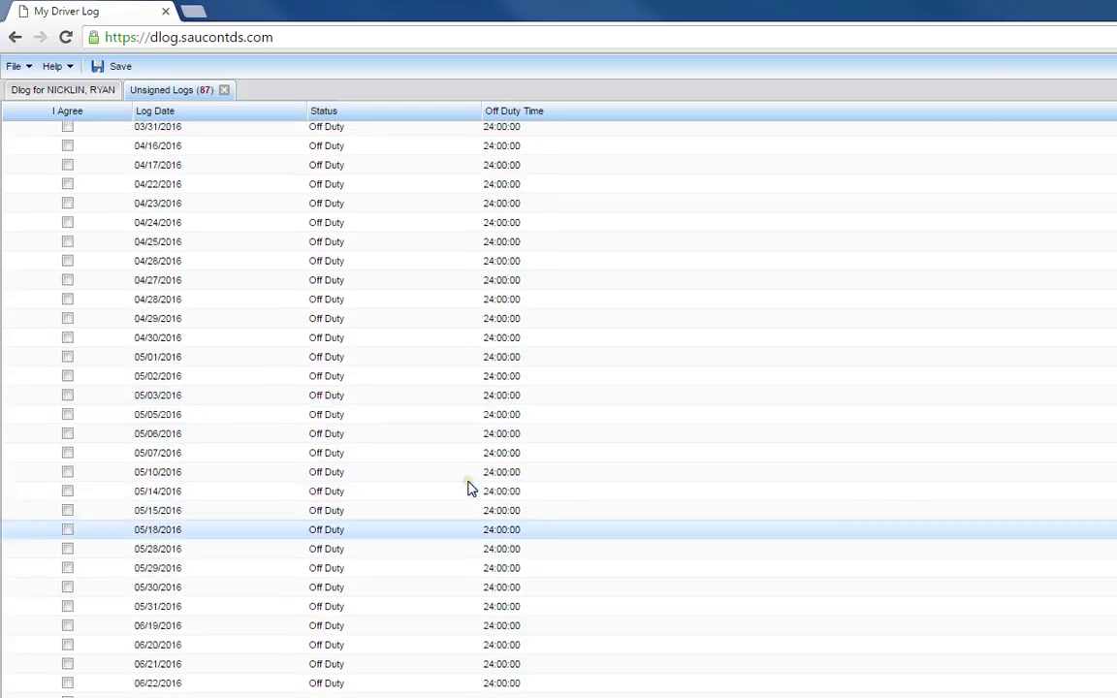
scroll(470, 488, up, 3)
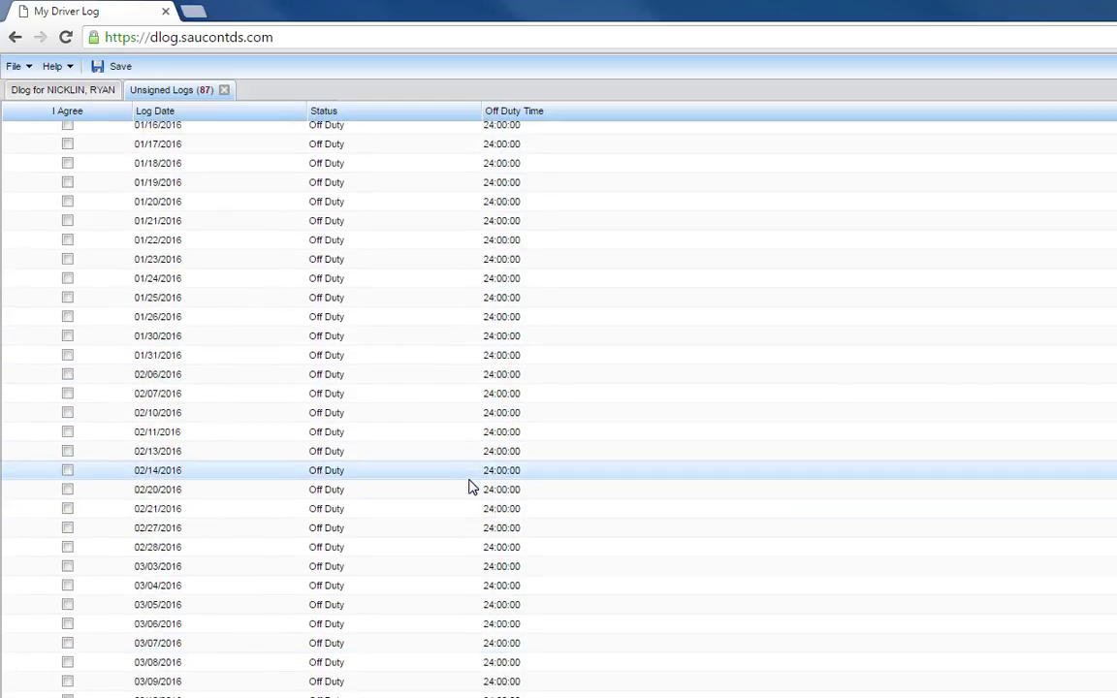
scroll(469, 486, down, 6)
scroll(470, 490, down, 5)
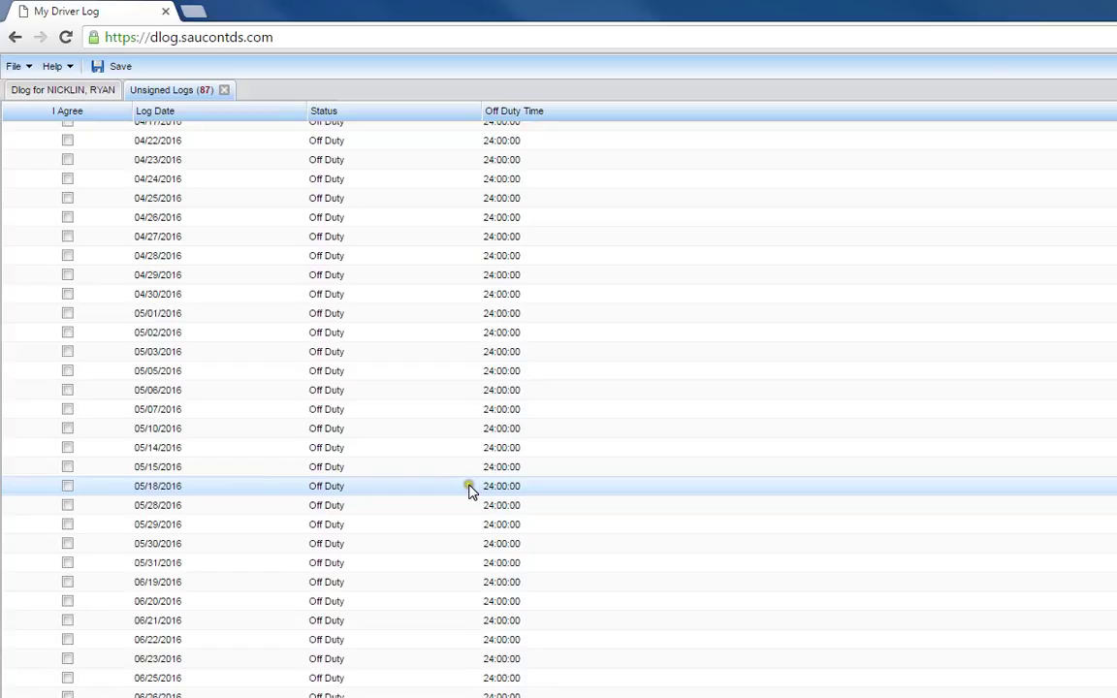
scroll(392, 489, up, 10)
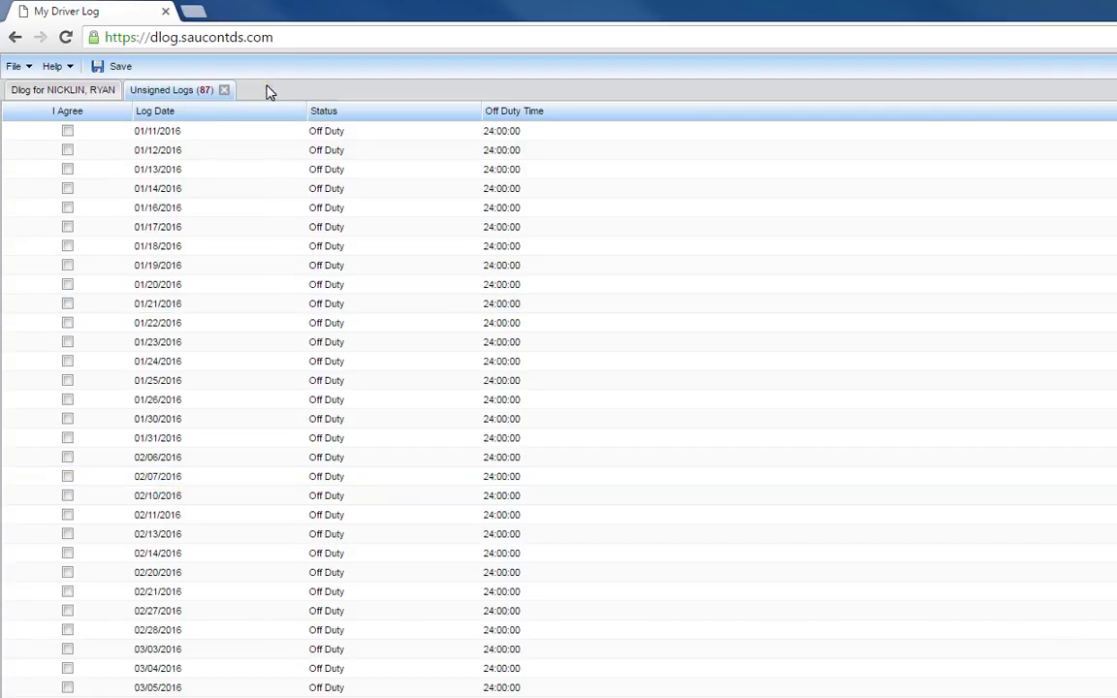
click(169, 91)
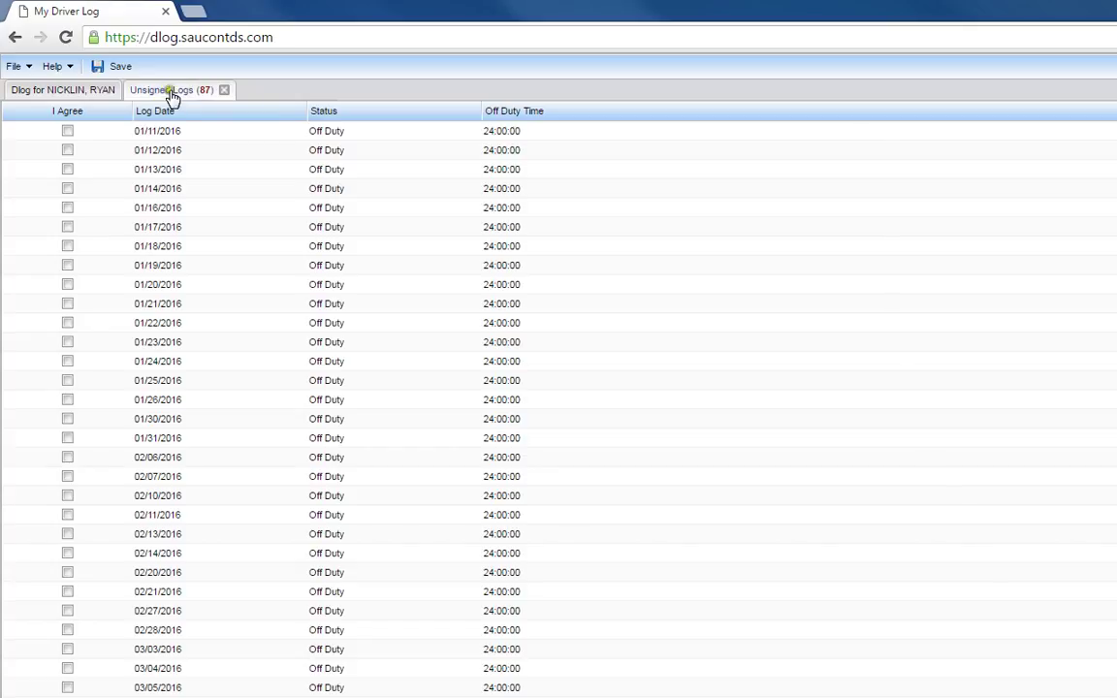
click(224, 90)
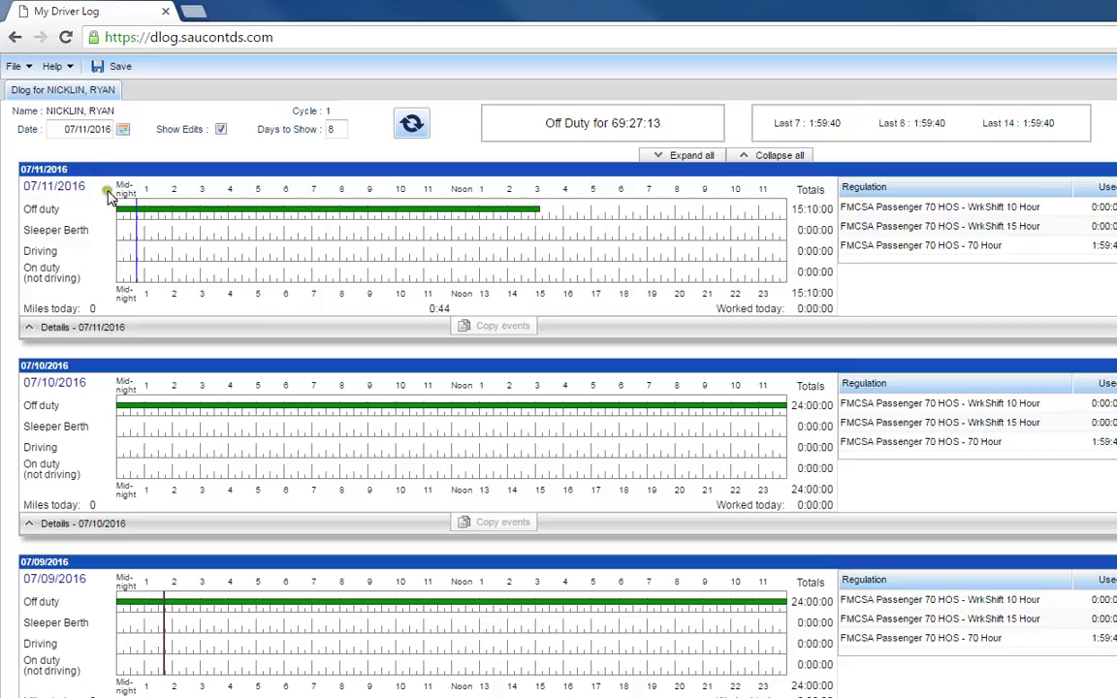
Step: Set the log date to 07/13/2016 and refresh the displayed driver logs
click(123, 131)
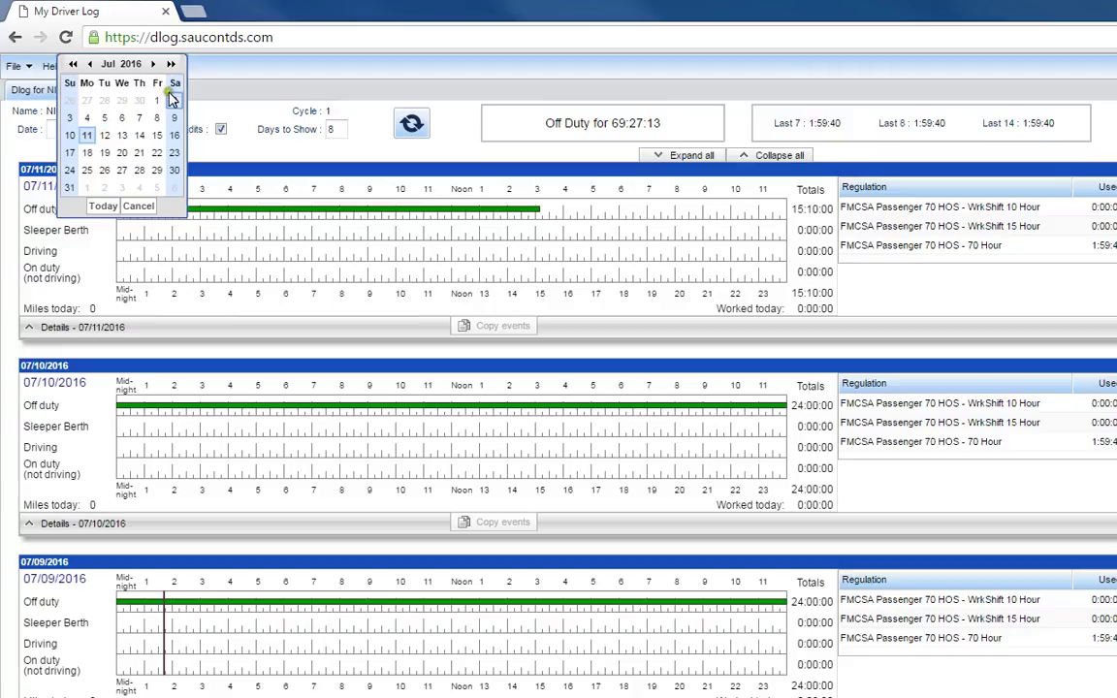
click(218, 104)
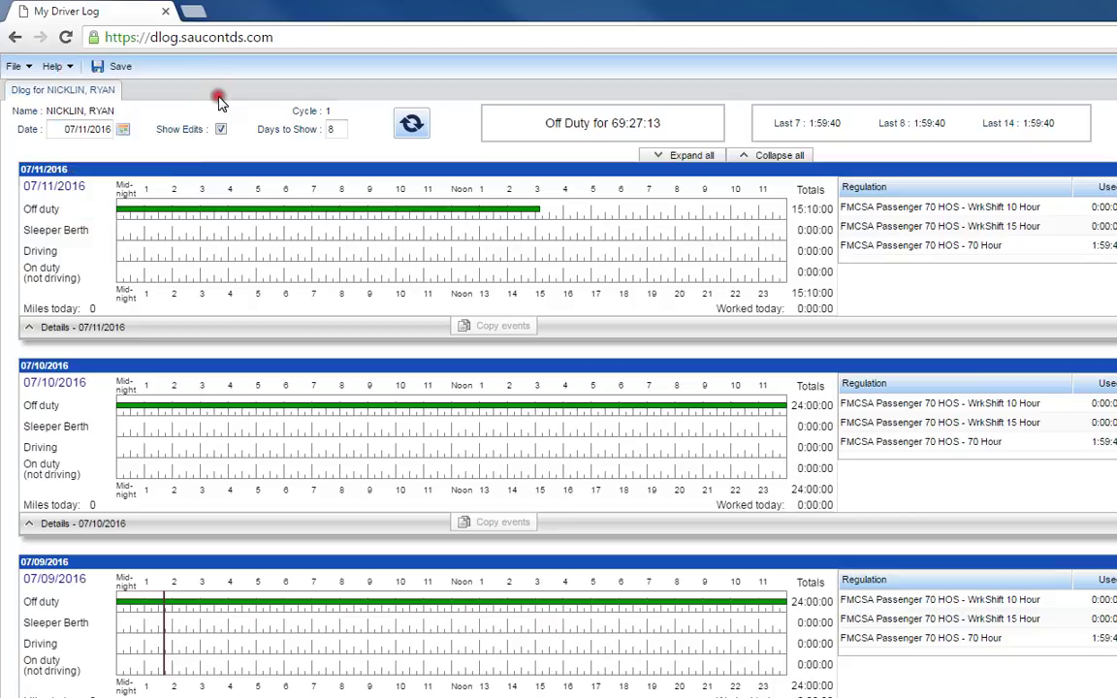
click(123, 130)
click(122, 135)
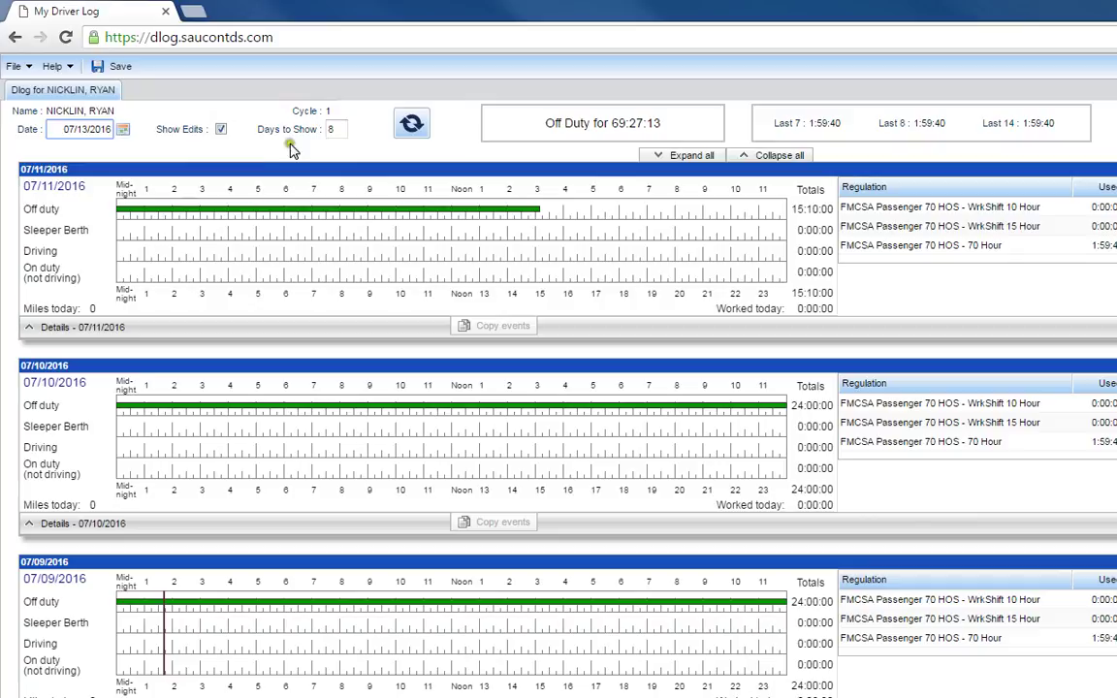
click(411, 127)
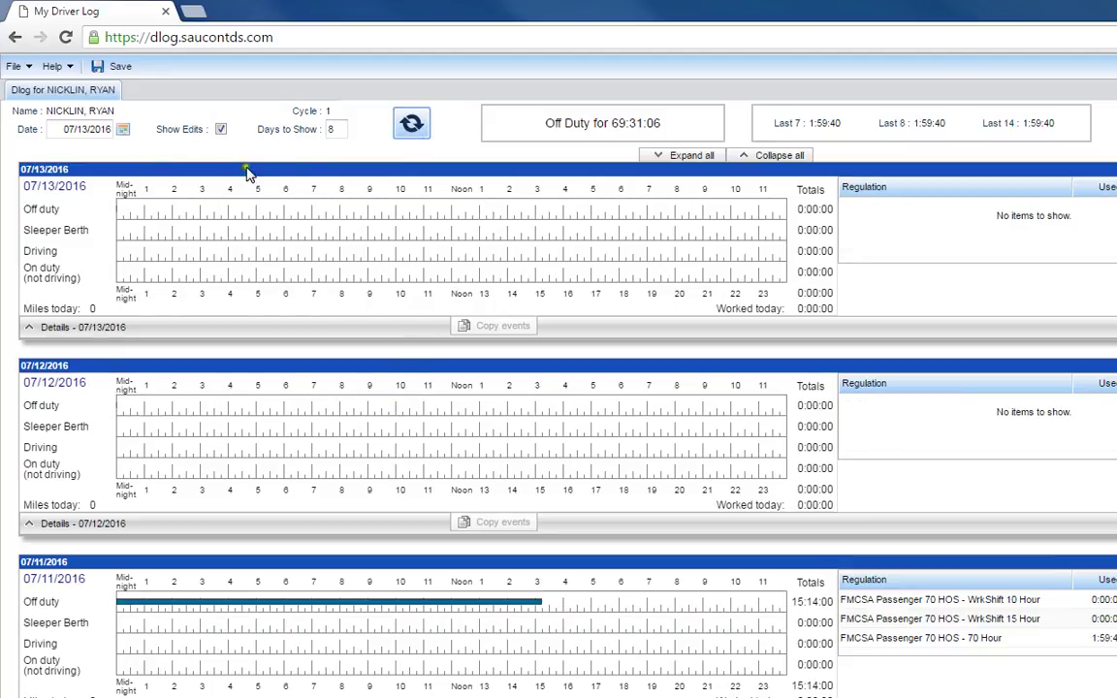
Step: Set the log date to 07/07/2016 and refresh the displayed driver logs
click(124, 130)
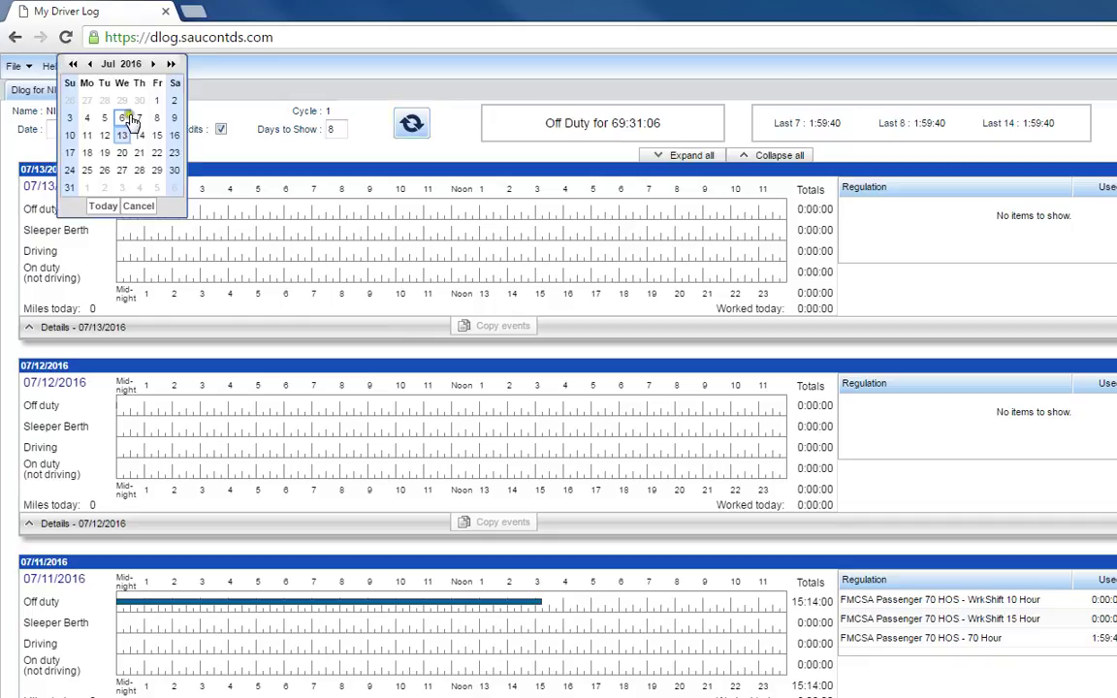
click(139, 118)
click(410, 129)
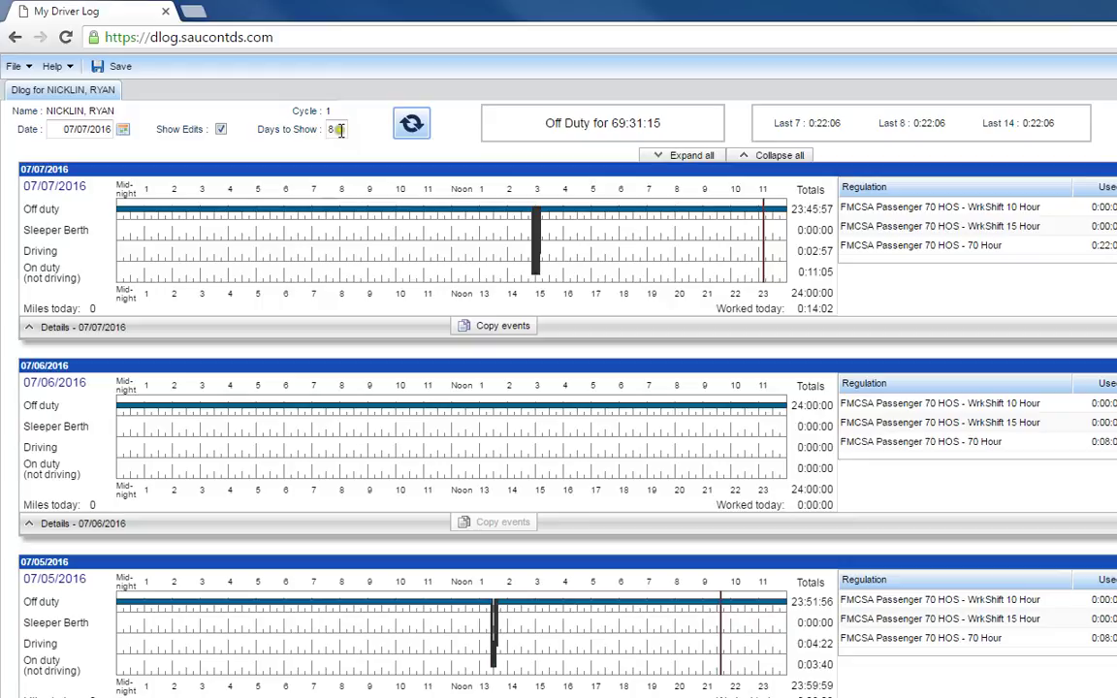
Step: Set the number of days to show to 1 and refresh the driver log
drag(331, 130, 298, 134)
text(1)
click(354, 146)
click(400, 145)
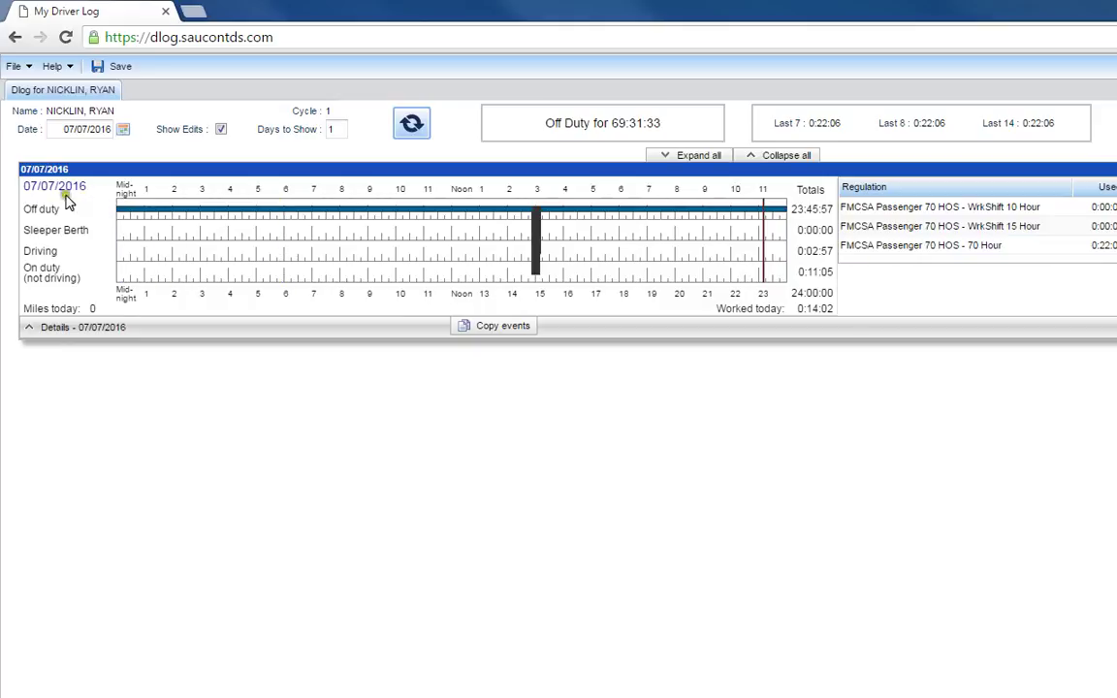
Step: Expand the 07/07/2016 log details and look across all columns of its event list
click(54, 330)
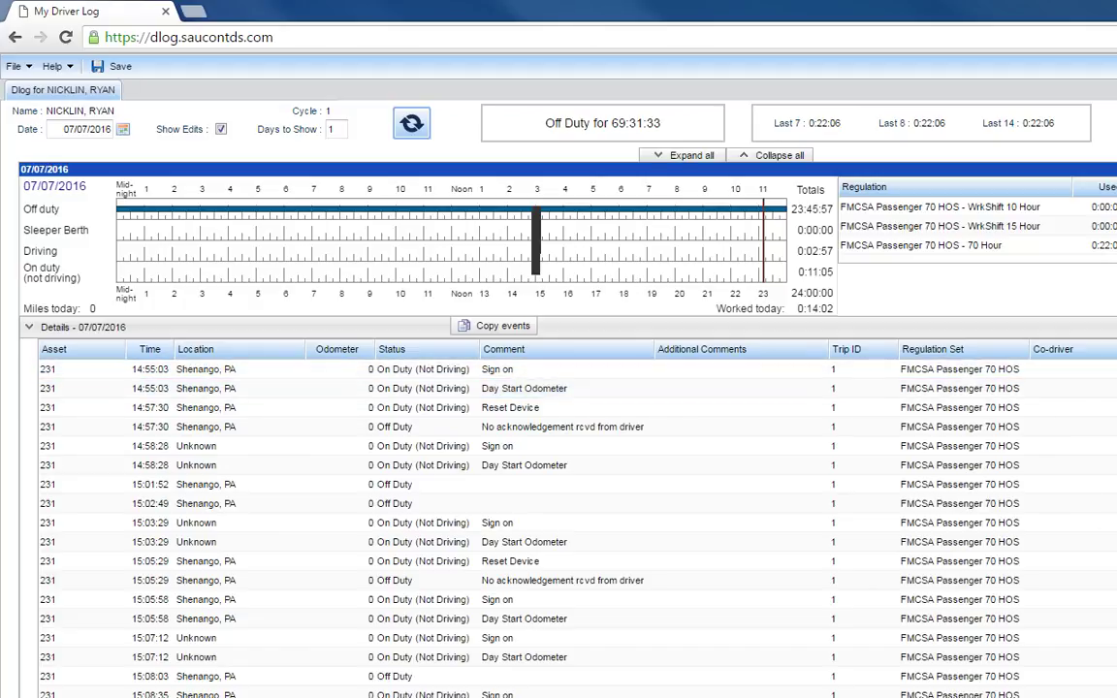
scroll(559, 485, right, 3)
scroll(559, 484, left, 3)
scroll(485, 679, down, 1)
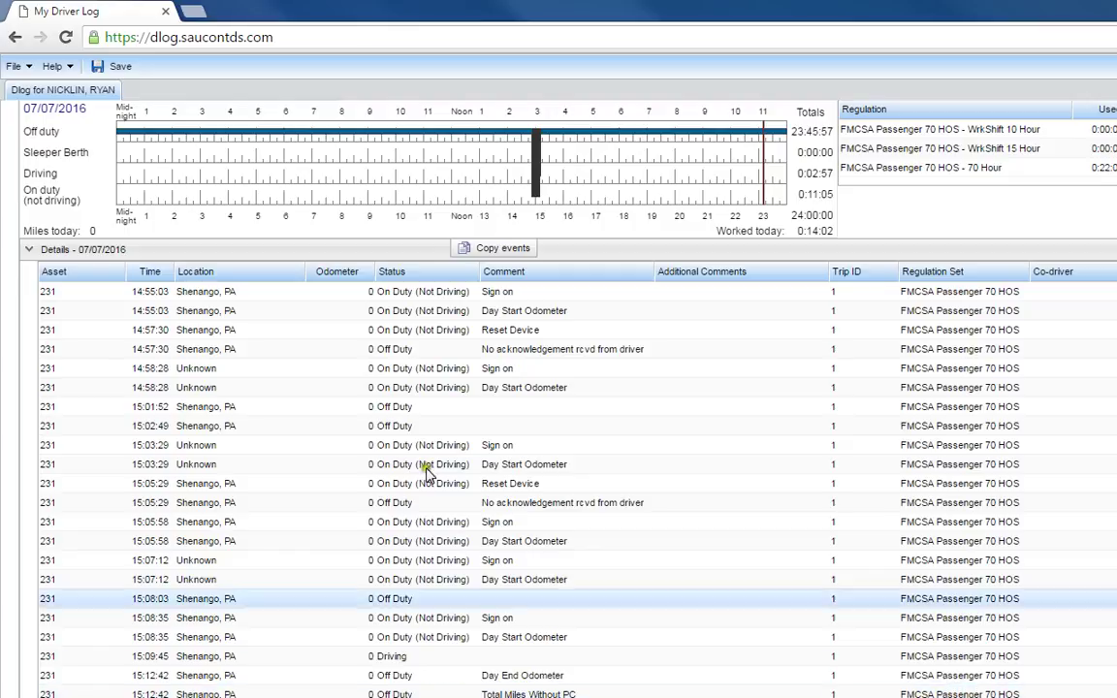
Step: Examine the individual 07/07/2016 events, checking their times, locations, odometer readings, duty statuses and comments
click(248, 312)
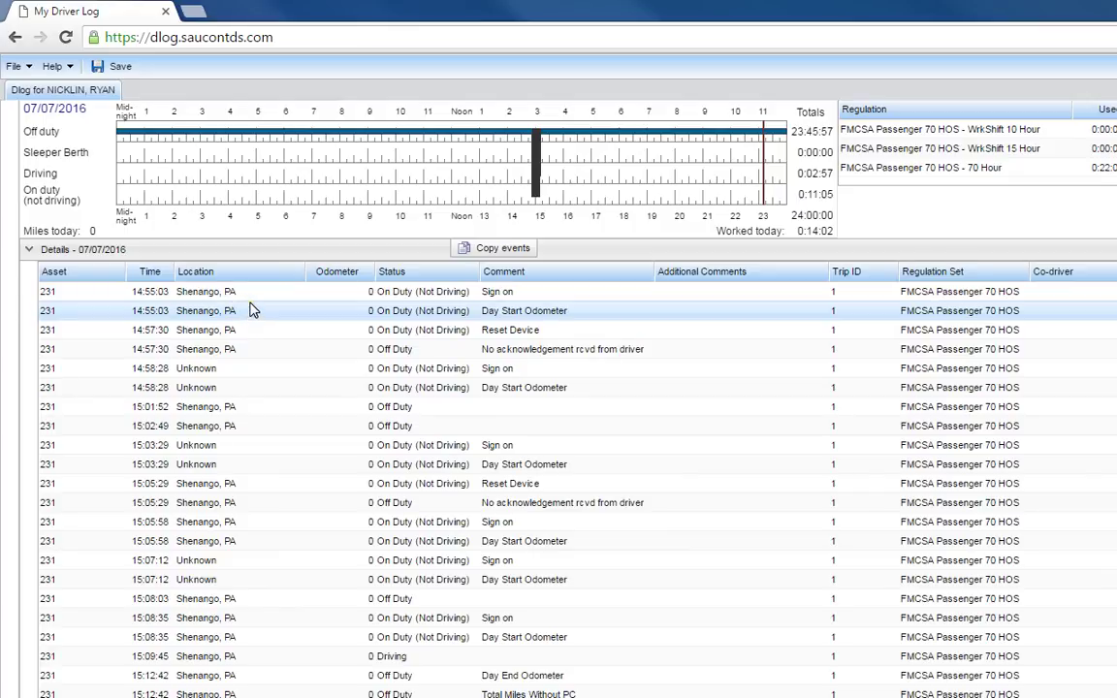
click(249, 299)
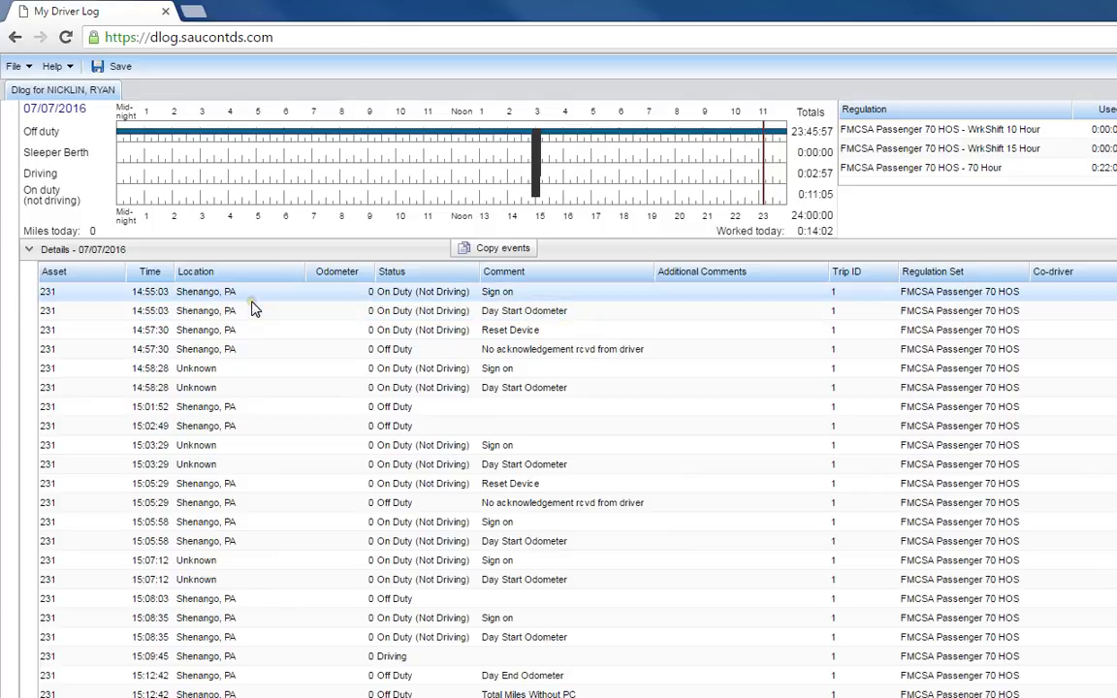
click(287, 299)
click(347, 310)
click(350, 426)
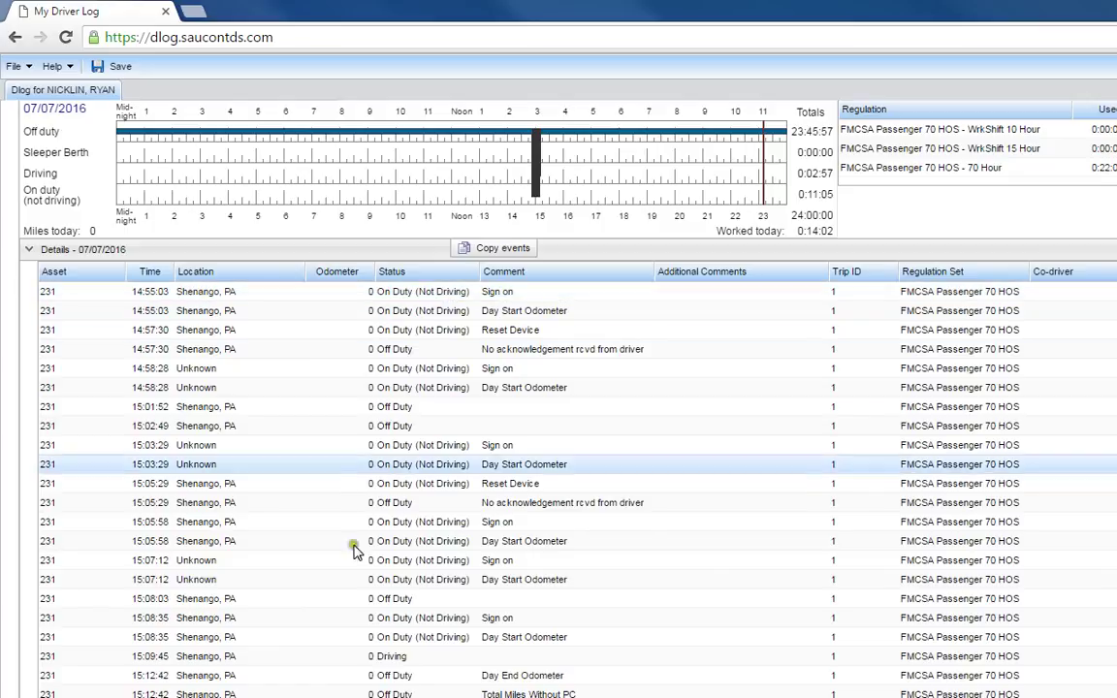
click(352, 482)
click(175, 484)
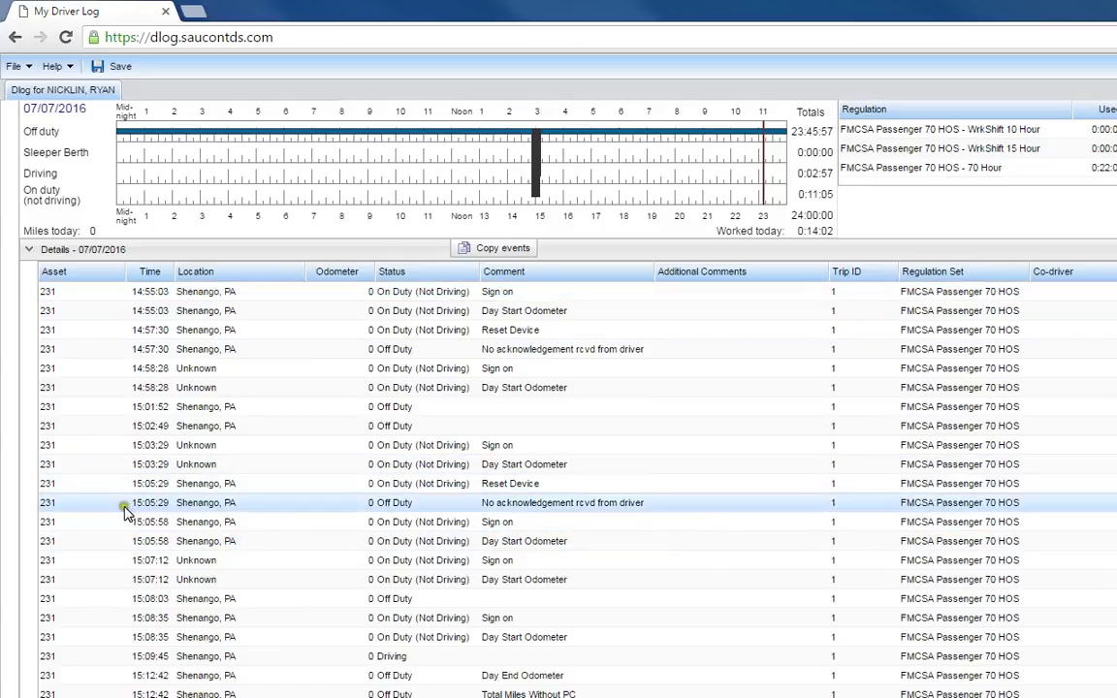
click(211, 504)
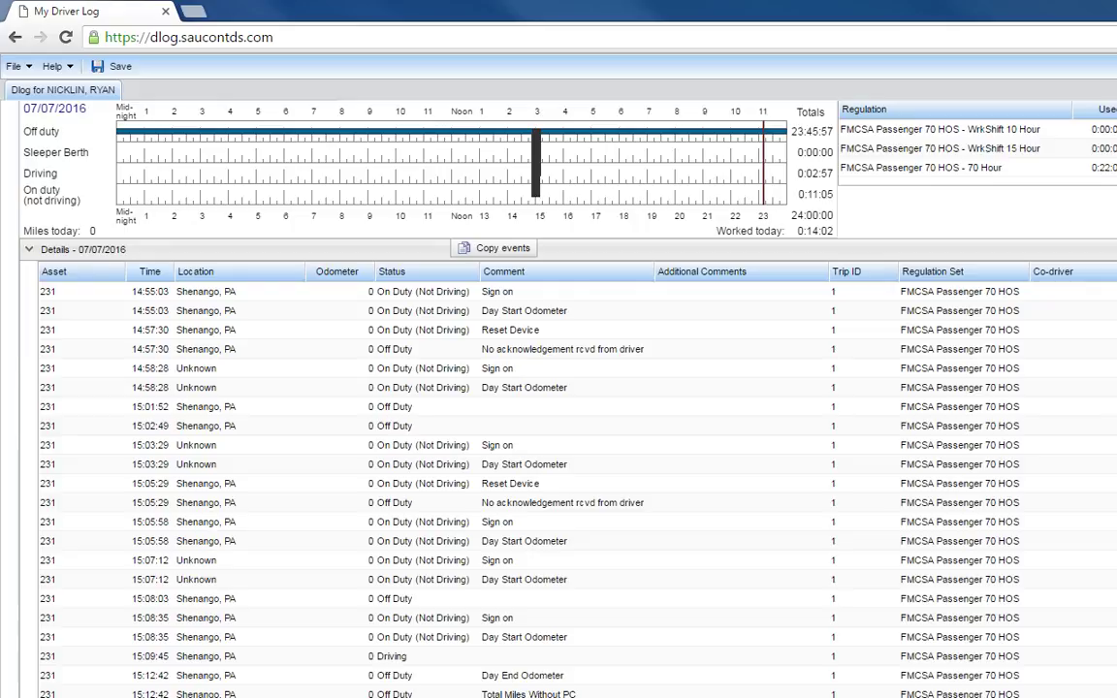
click(90, 228)
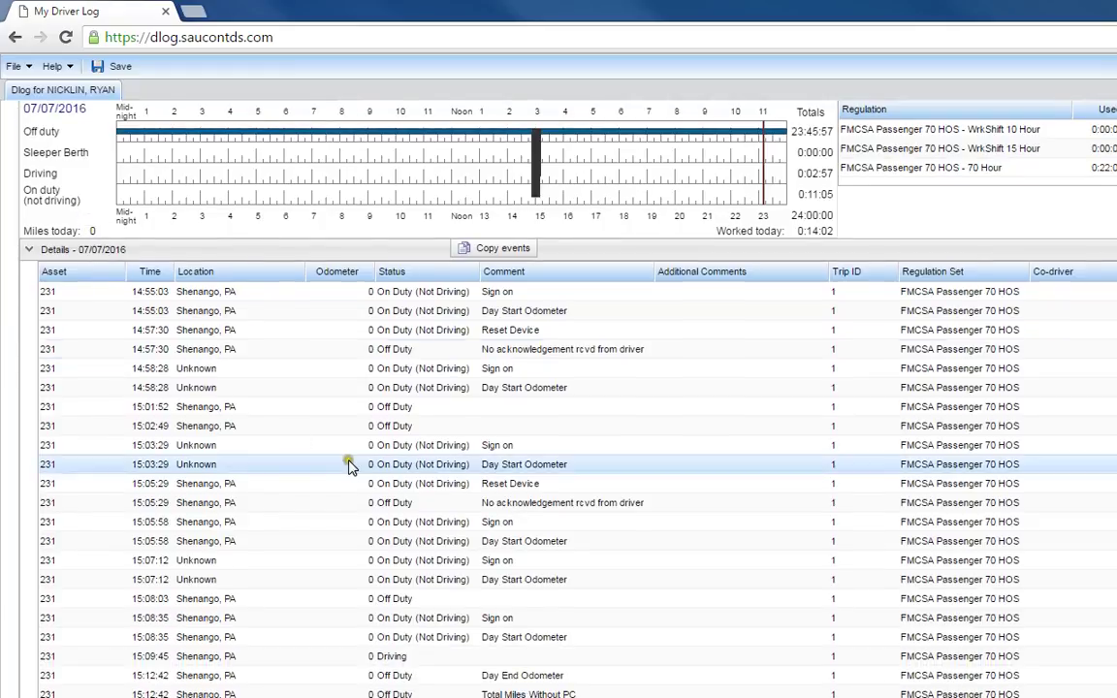
click(340, 456)
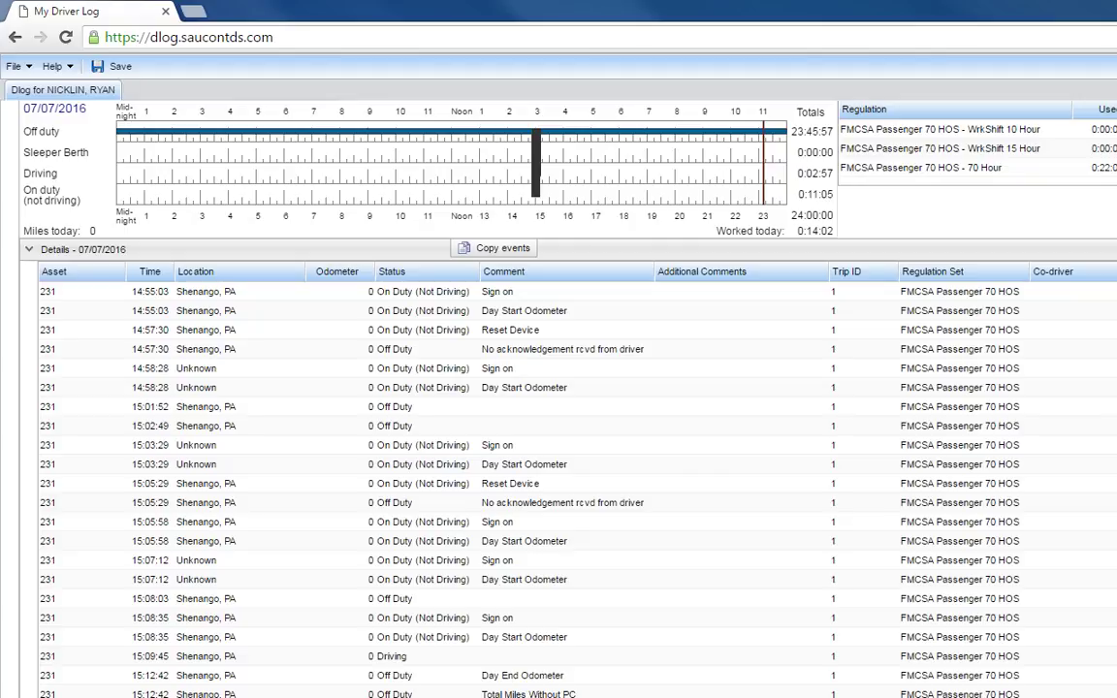
click(771, 500)
click(777, 517)
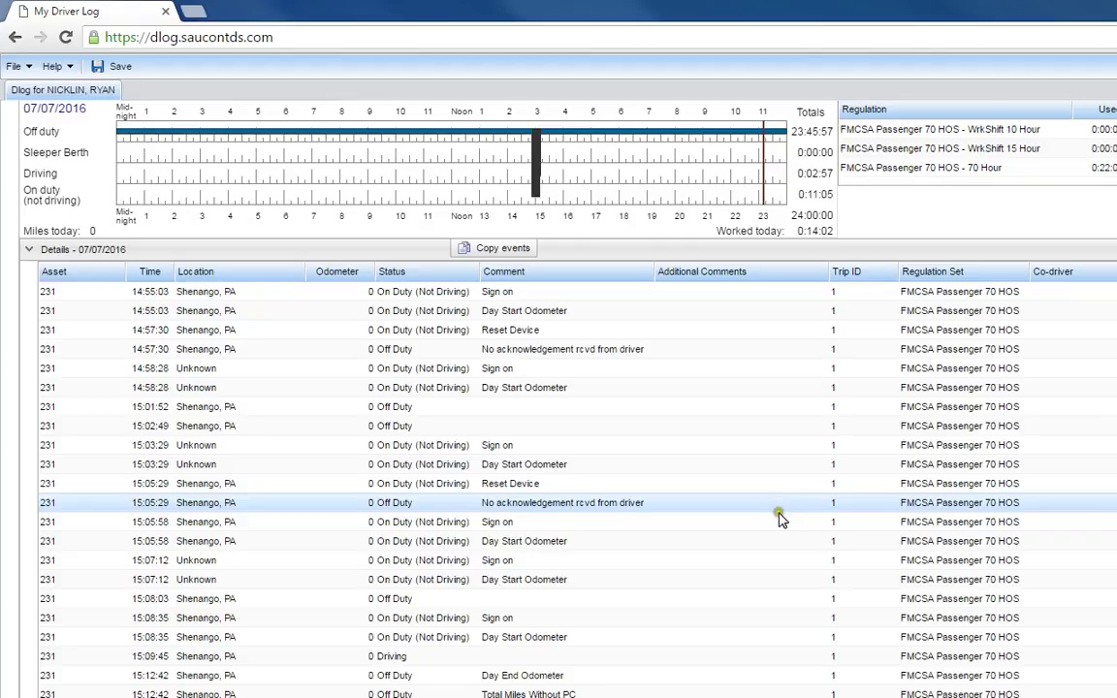
scroll(776, 525, up, 1)
click(776, 512)
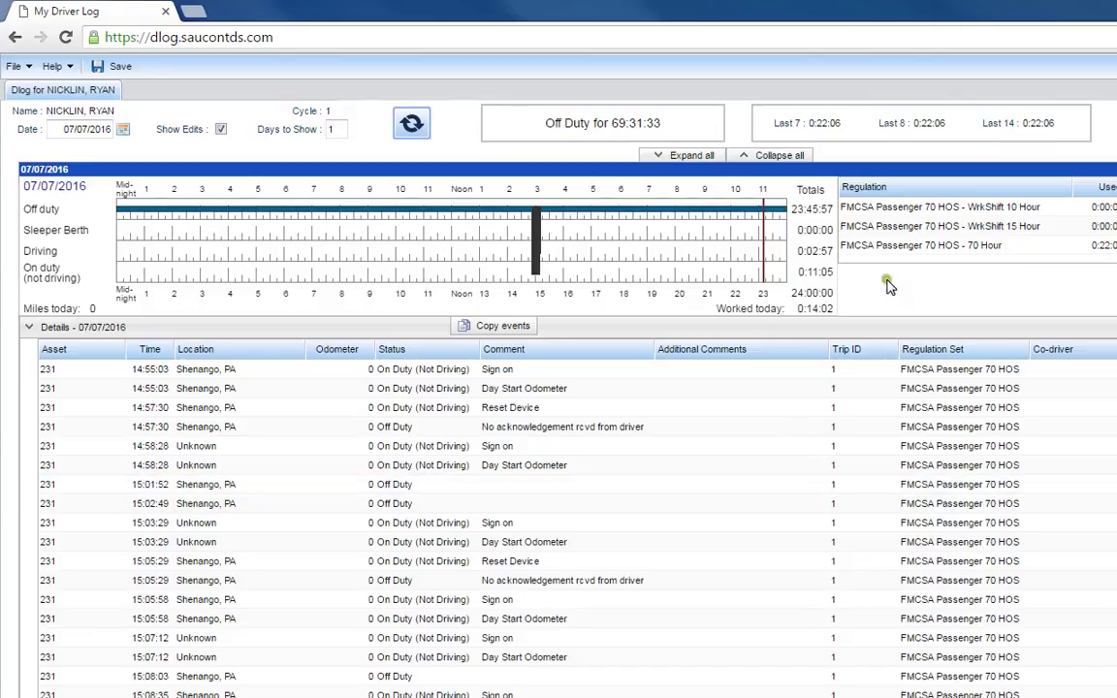
Step: Set the log date to 07/11/2016 and refresh the displayed driver log
click(124, 131)
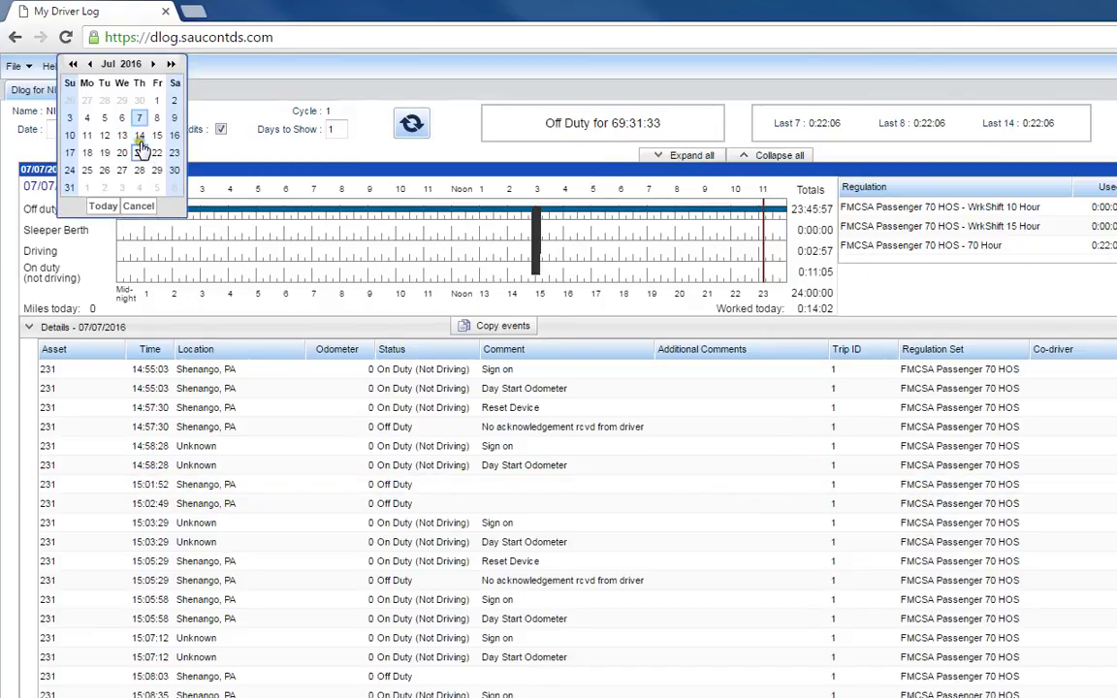
click(86, 135)
click(411, 126)
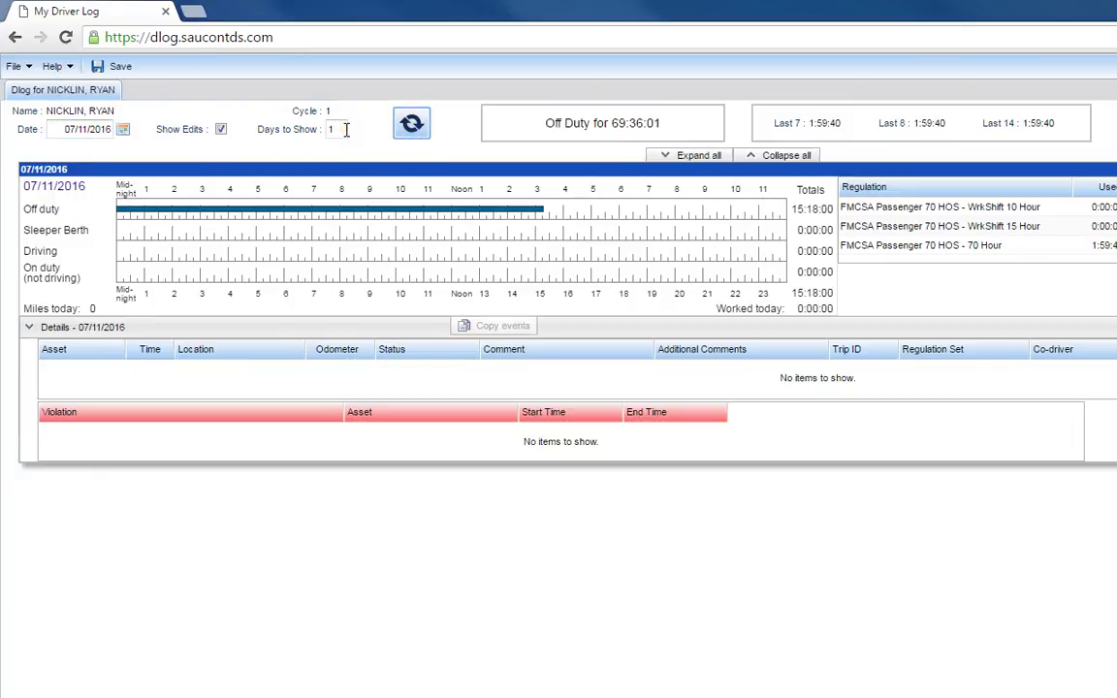
Step: Set the number of days to show to 8 and refresh the driver logs
click(333, 130)
text(8)
click(411, 124)
click(412, 123)
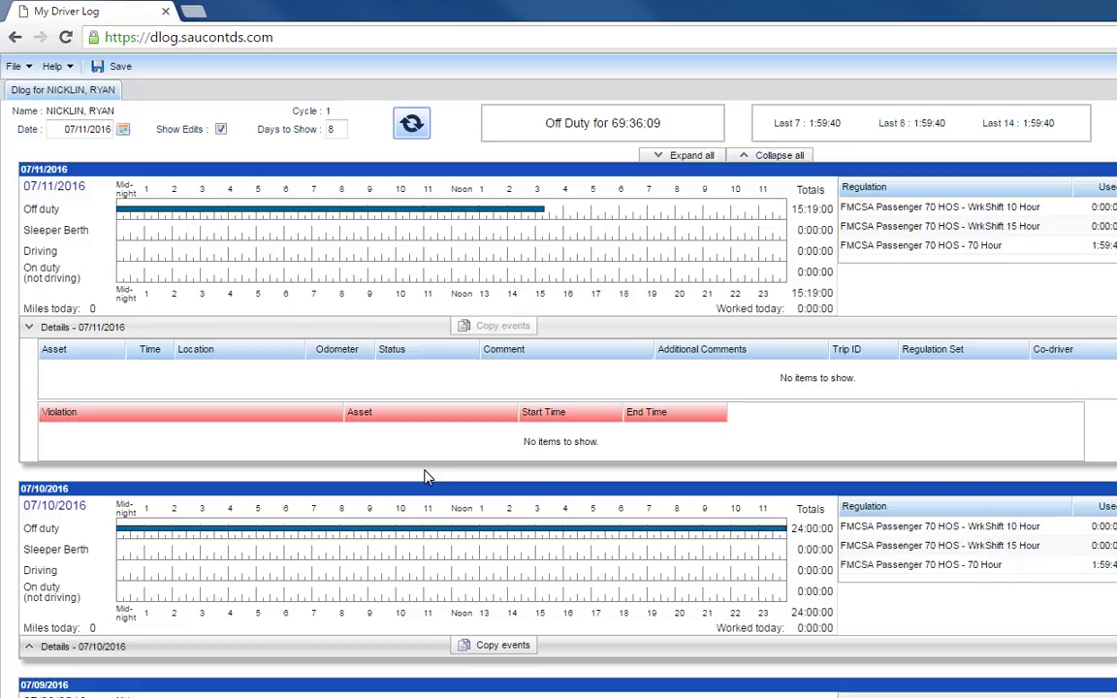
Step: Look over the daily logs and expand the event details for 07/10/2016
scroll(368, 448, down, 1)
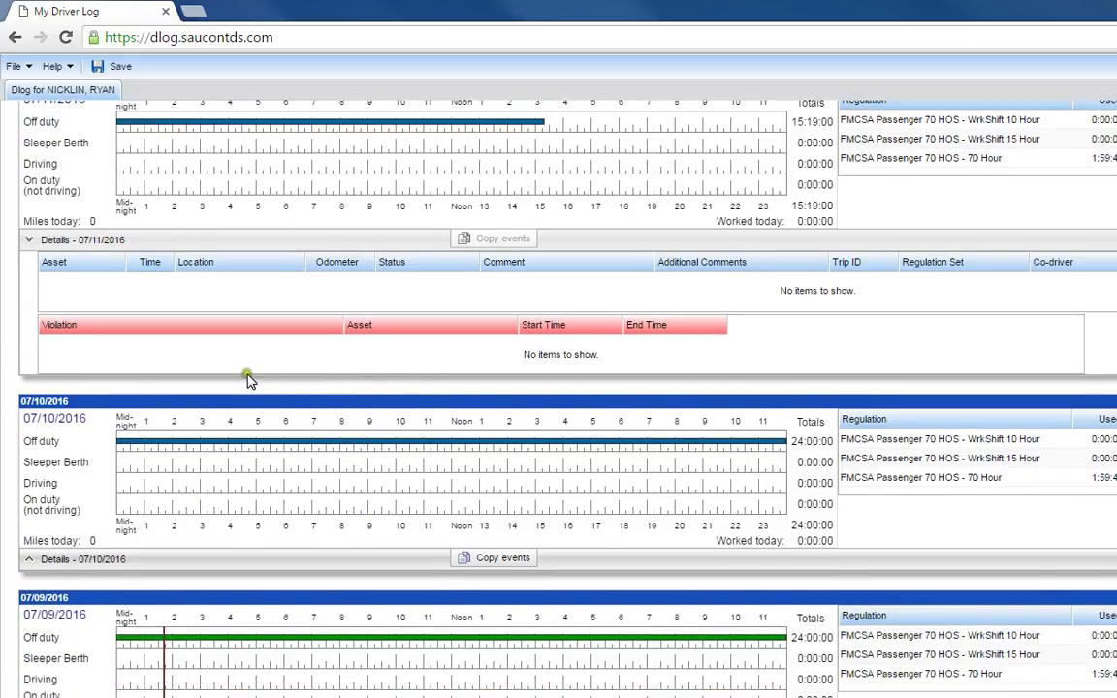
scroll(230, 373, down, 1)
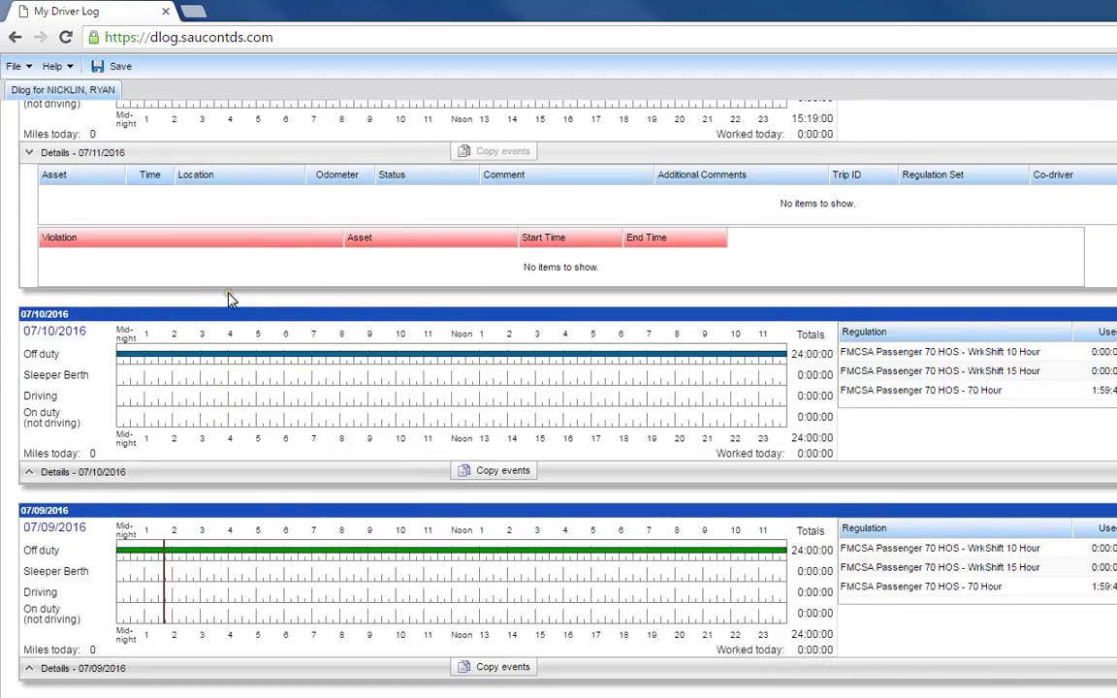
scroll(233, 300, up, 2)
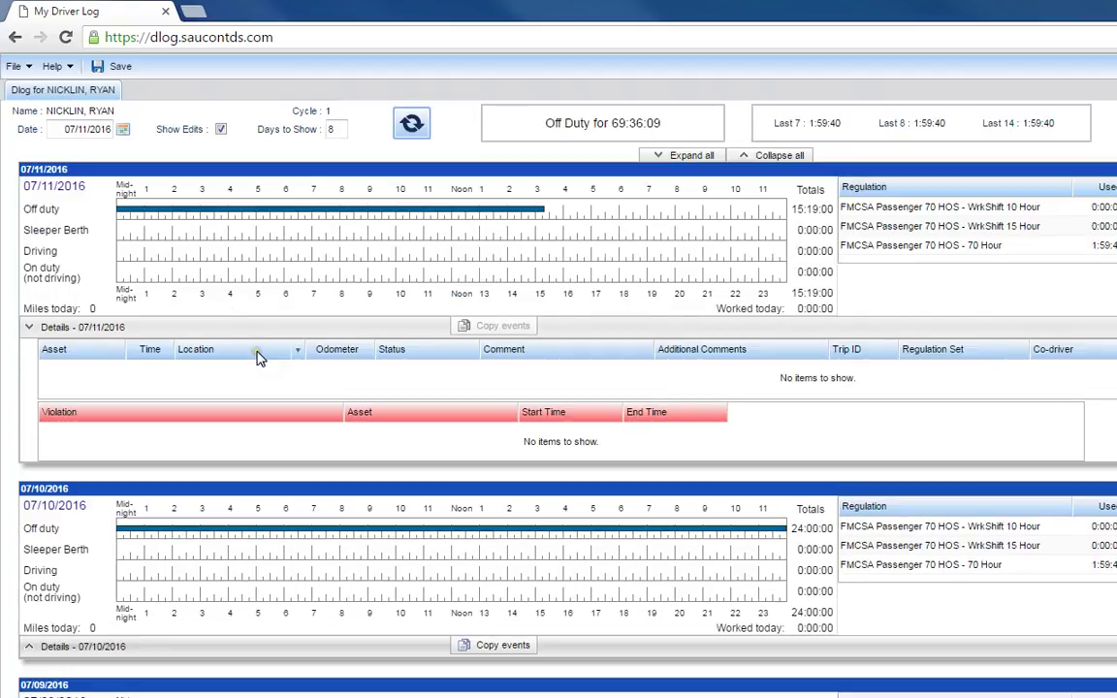
scroll(270, 367, down, 3)
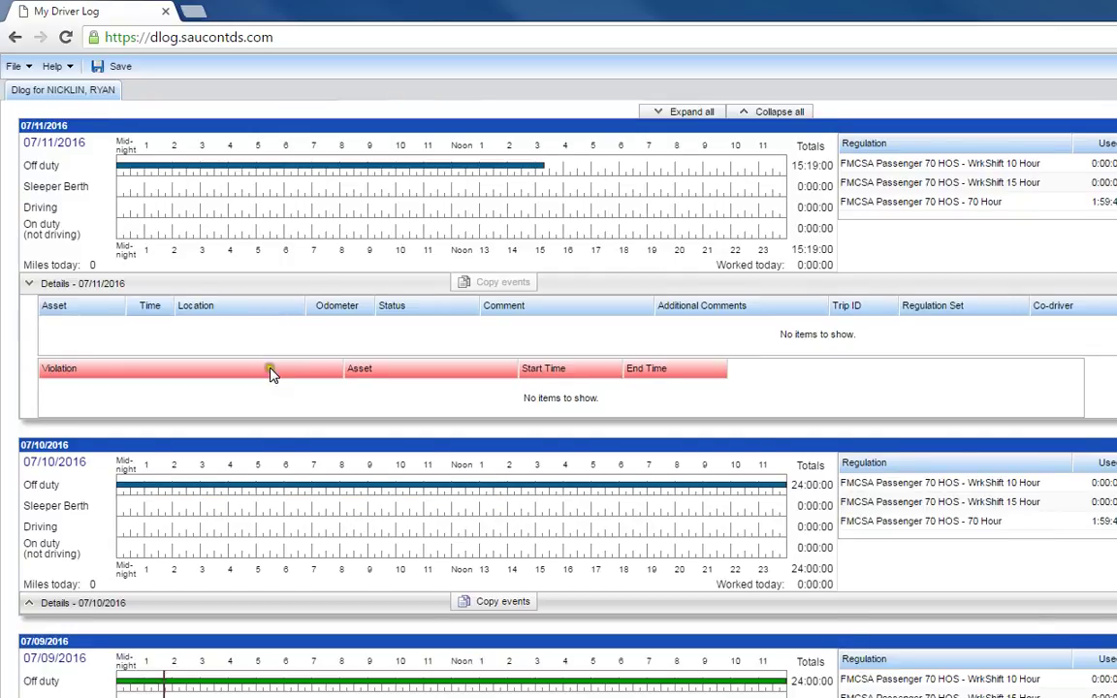
scroll(272, 376, down, 2)
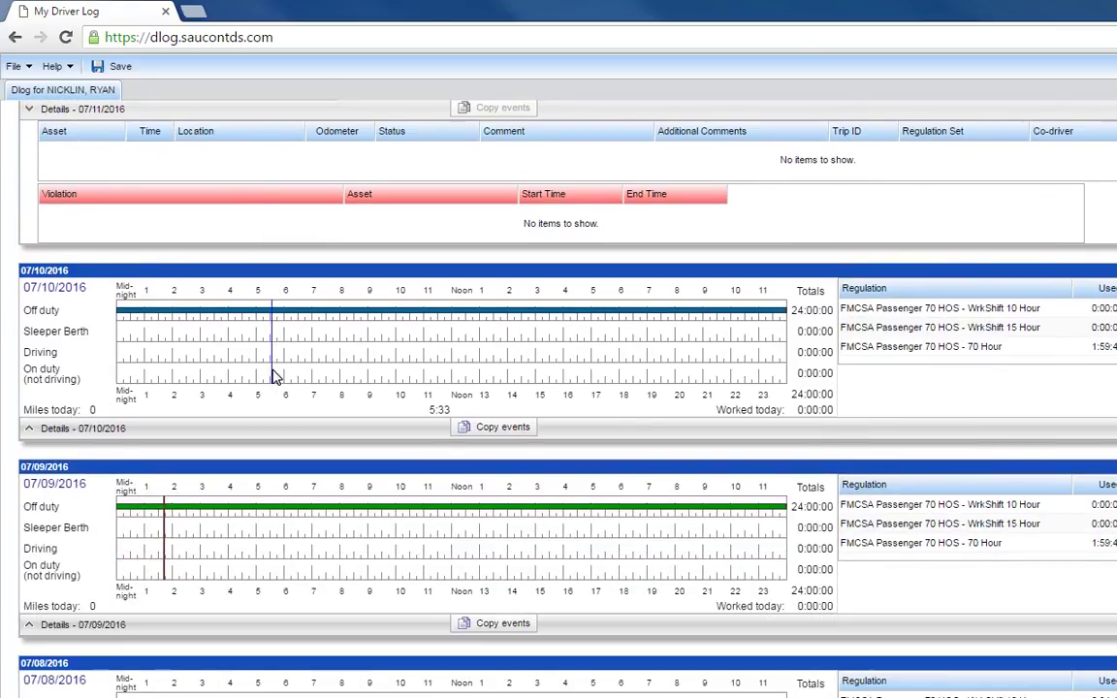
click(111, 428)
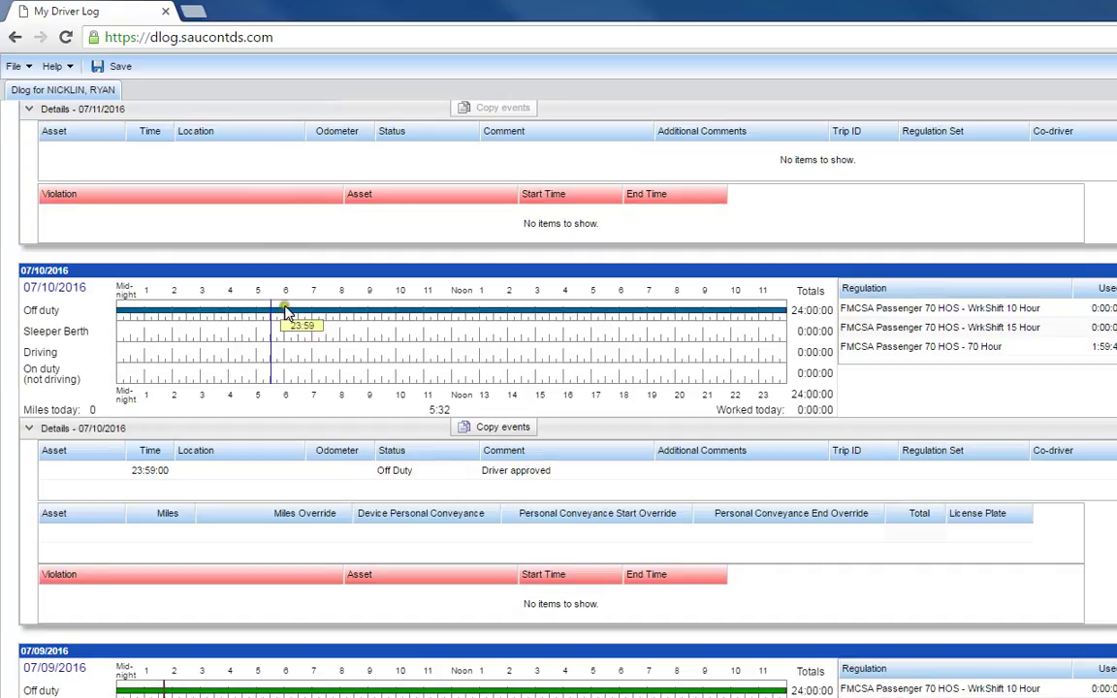
Step: Expand the event details for the 07/09/2016 log
scroll(280, 325, down, 2)
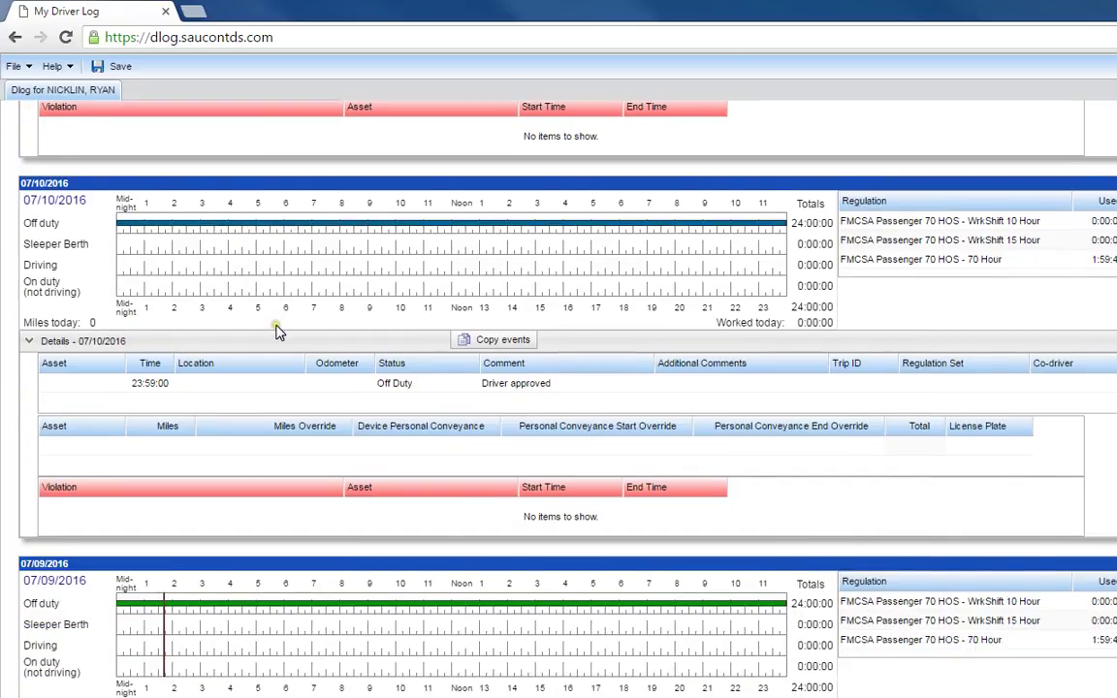
scroll(277, 335, down, 2)
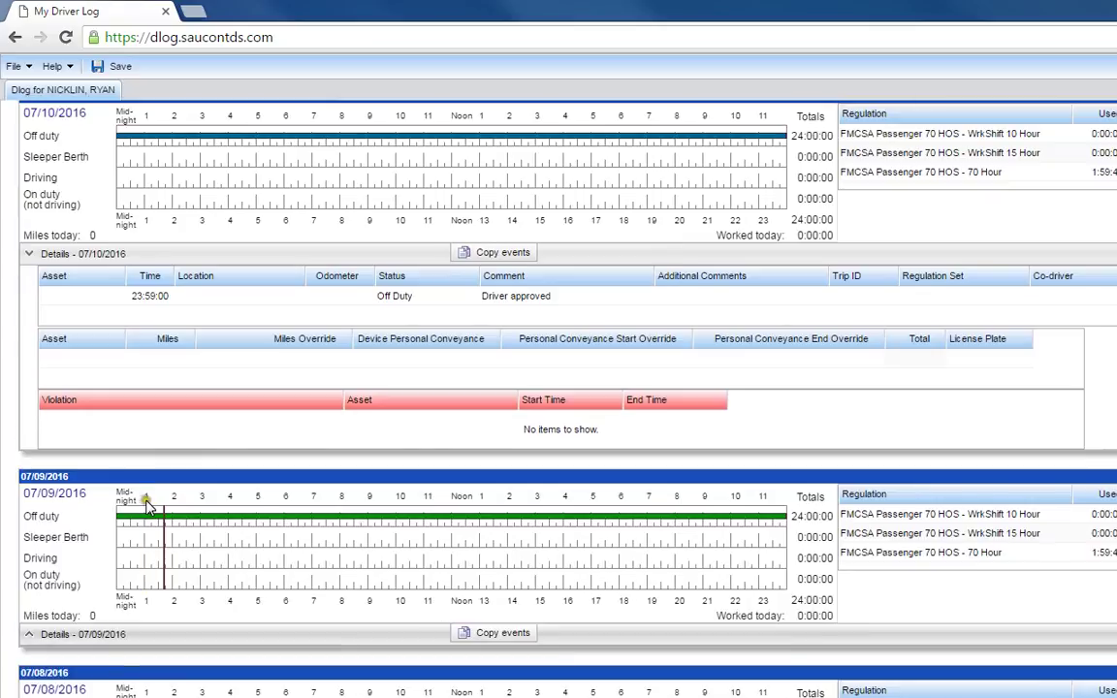
scroll(141, 490, down, 2)
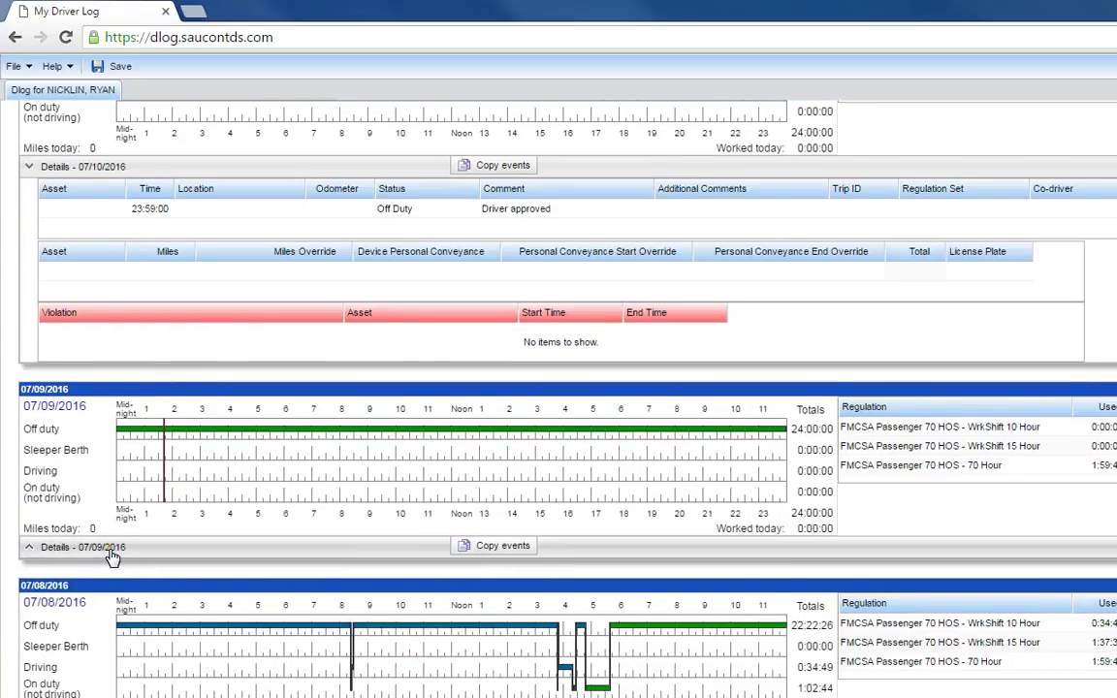
click(111, 549)
Step: Expand the 07/08/2016 log details and examine the green-highlighted edited events at the end of the list
scroll(147, 495, down, 5)
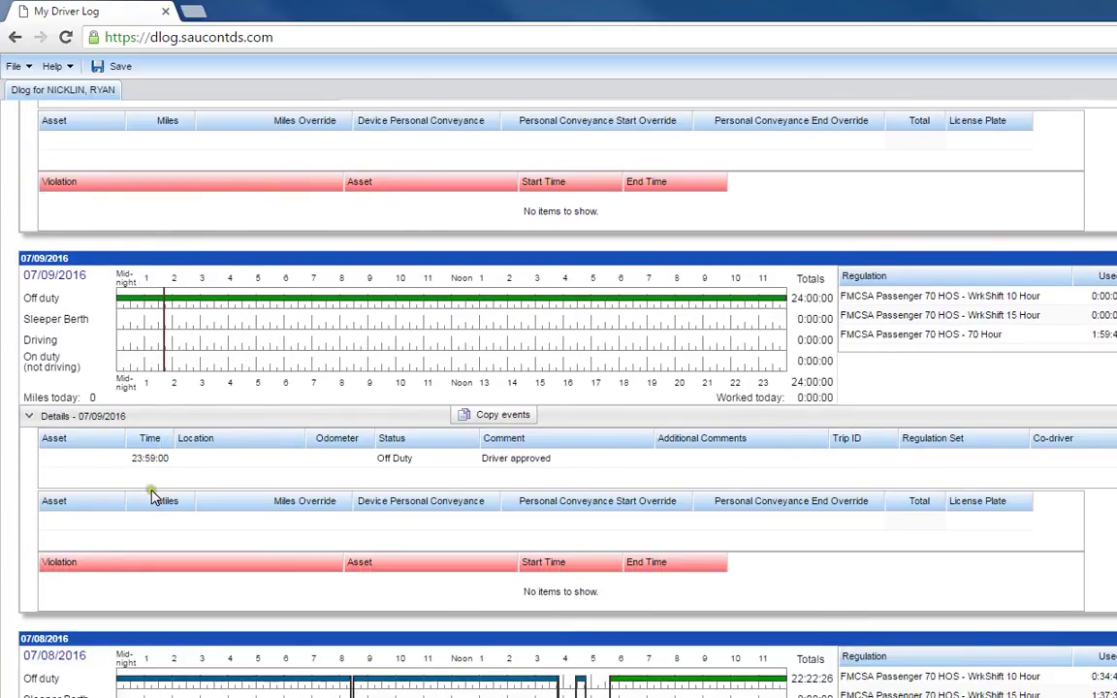
scroll(153, 492, down, 1)
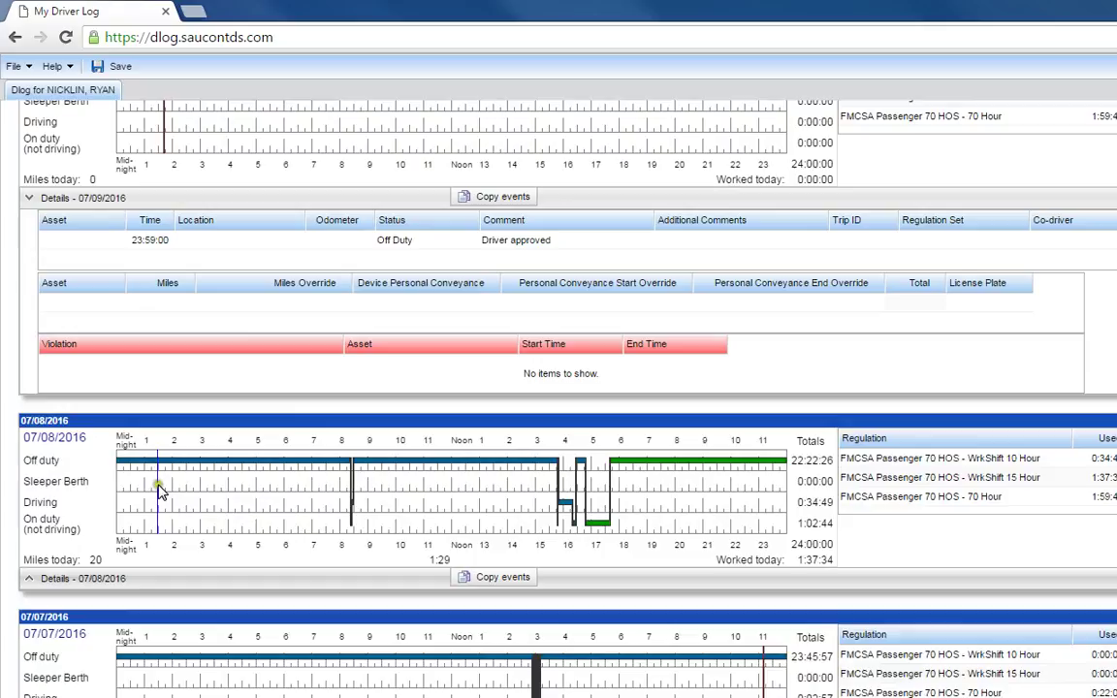
click(115, 582)
scroll(105, 529, down, 9)
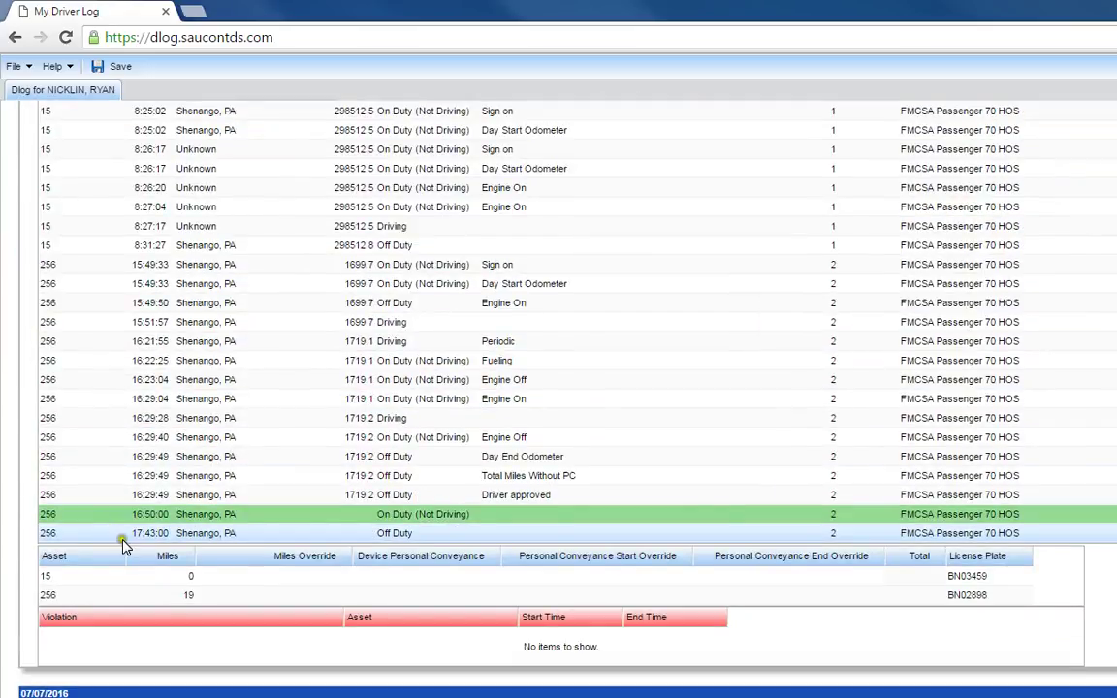
click(230, 532)
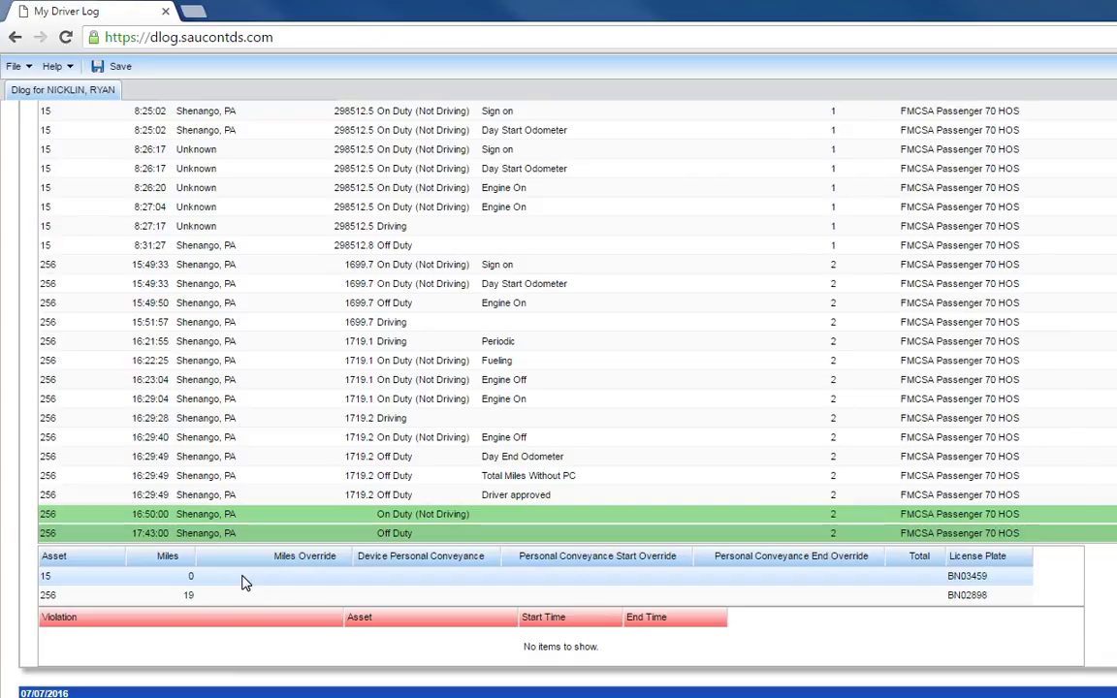
Step: Expand the 07/07/2016 log details, look through its events, miles and violations, and collapse the details again
scroll(245, 582, down, 6)
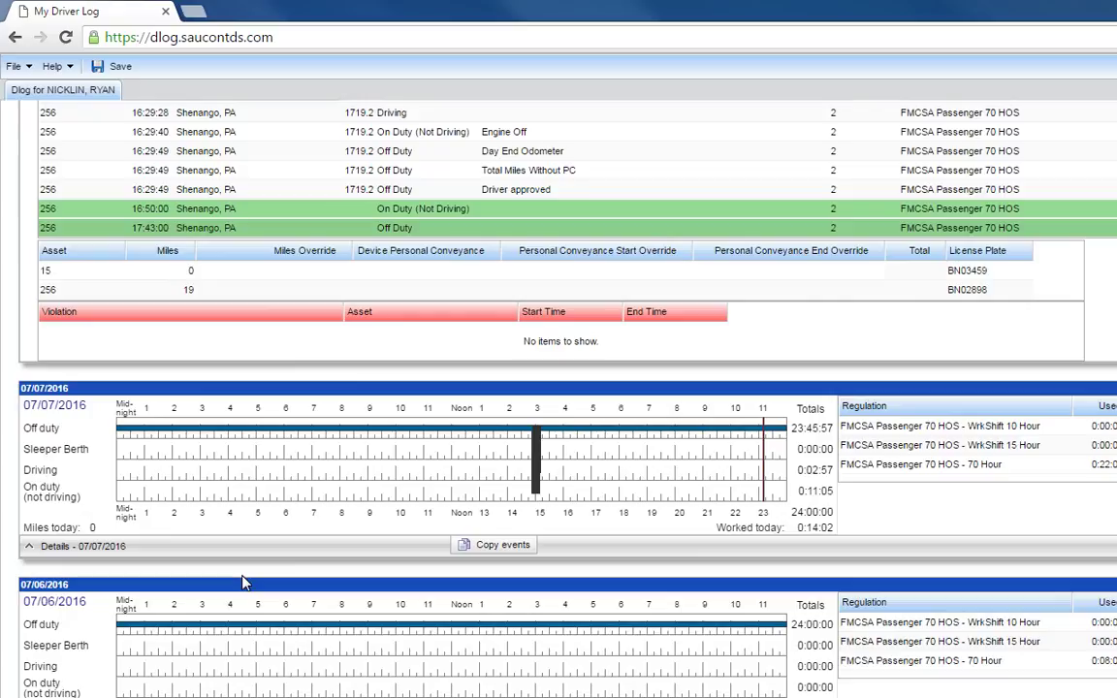
click(117, 549)
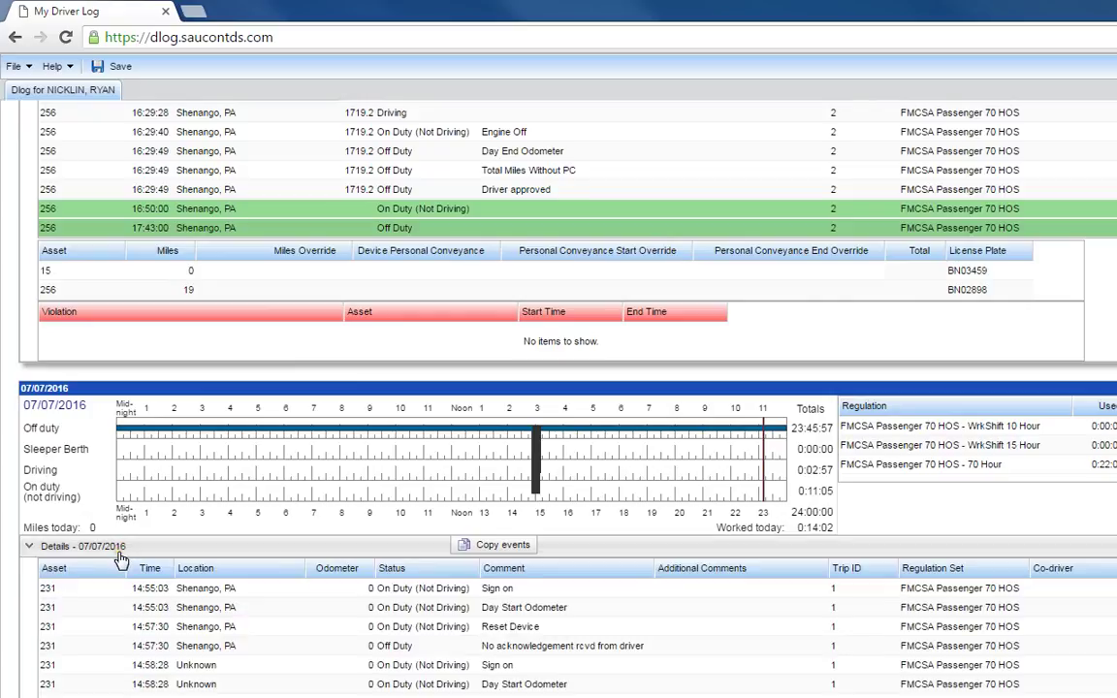
scroll(119, 559, down, 3)
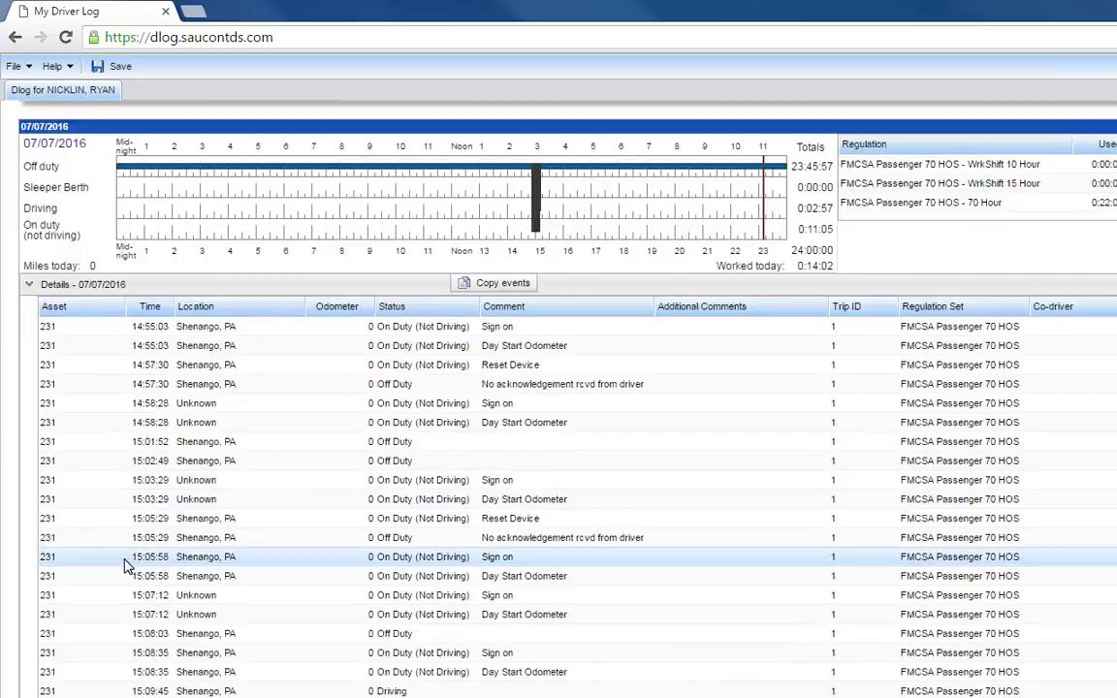
scroll(124, 567, down, 2)
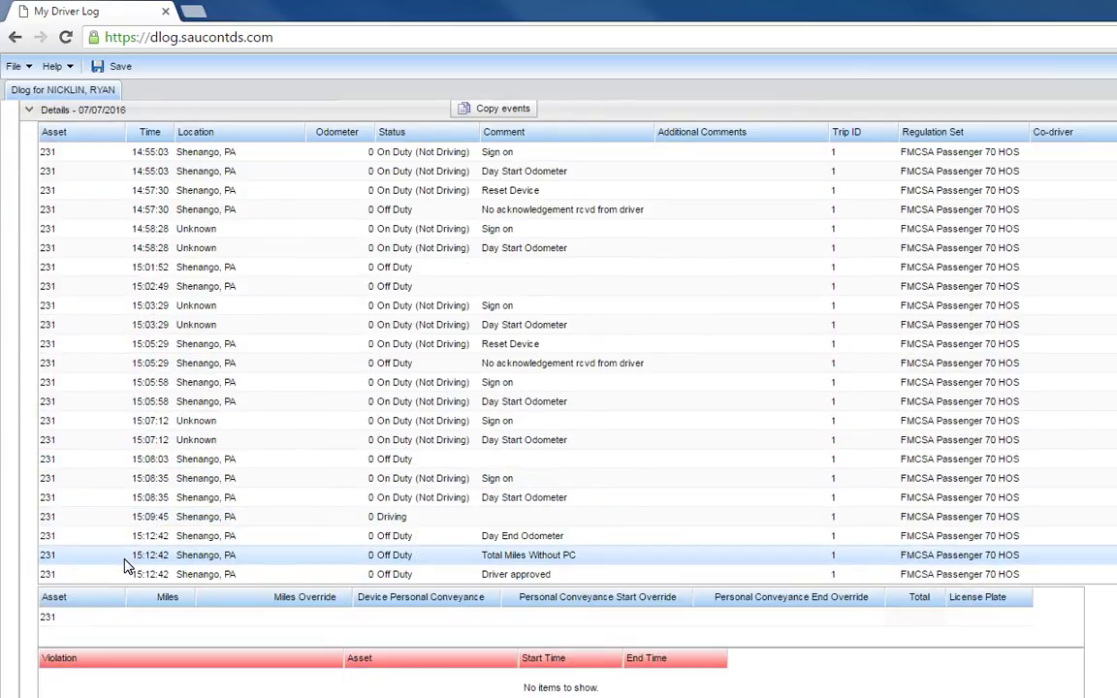
click(132, 557)
scroll(229, 634, down, 2)
click(608, 552)
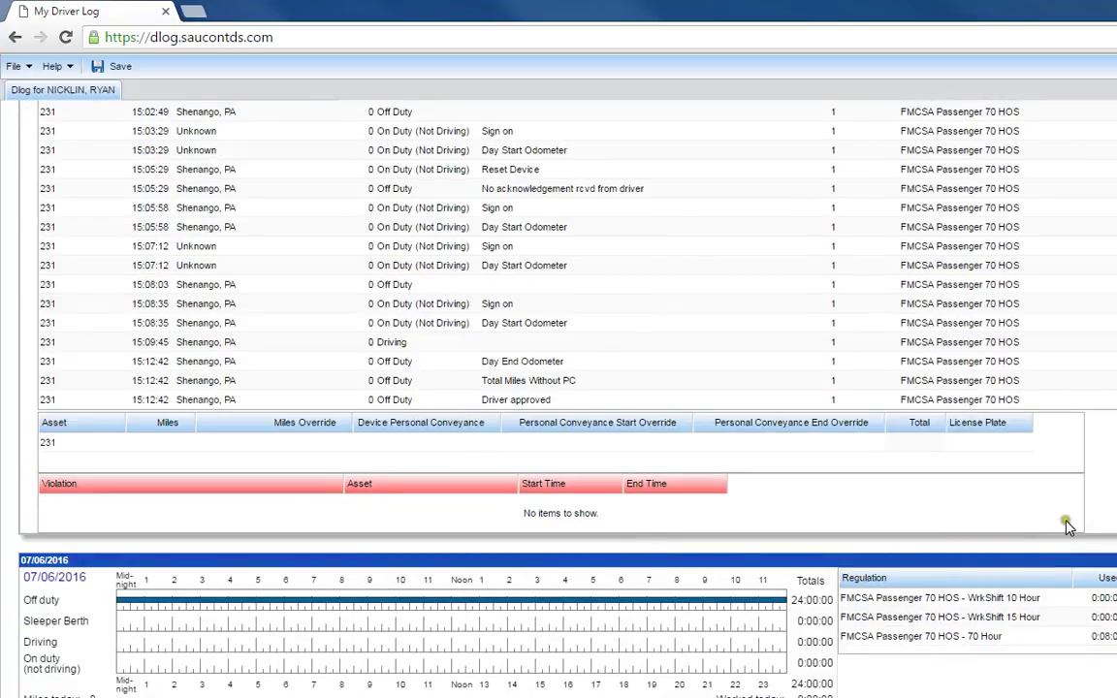
scroll(1057, 509, up, 3)
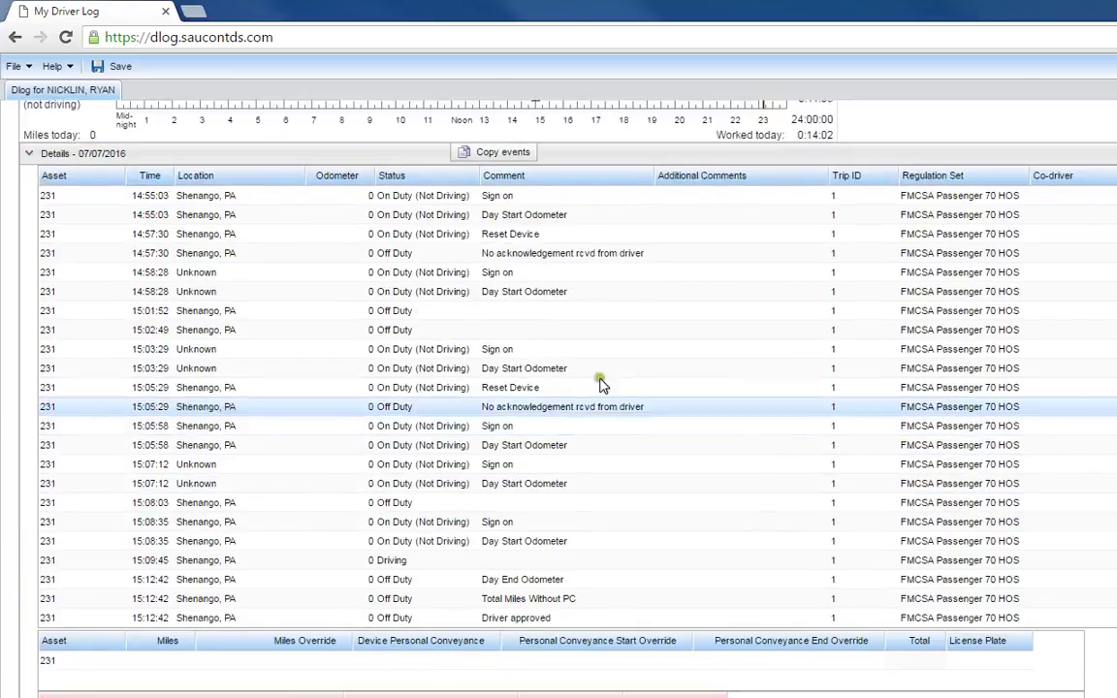
click(112, 151)
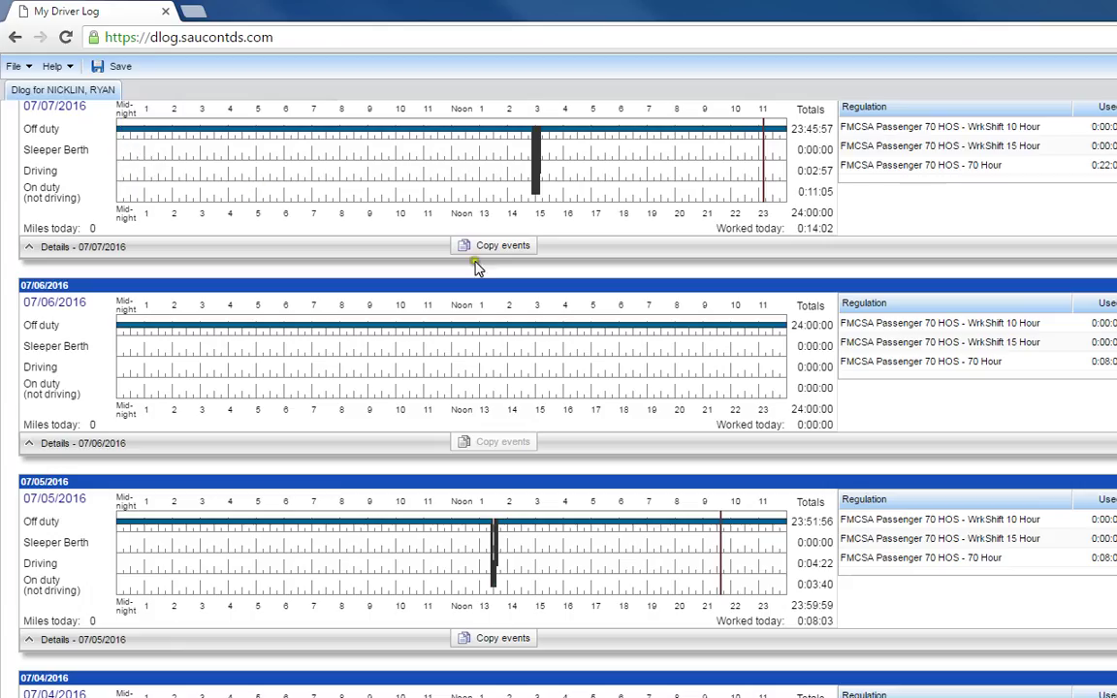
Step: Return to the start of the driver logs and save them
scroll(476, 269, up, 7)
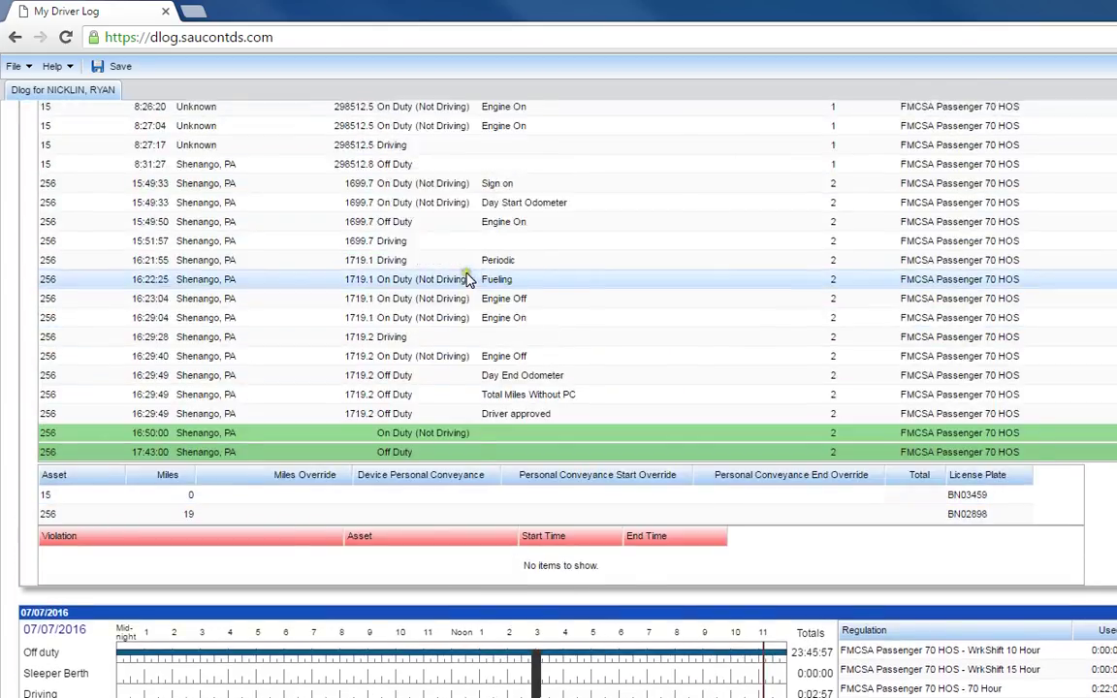
scroll(469, 279, up, 15)
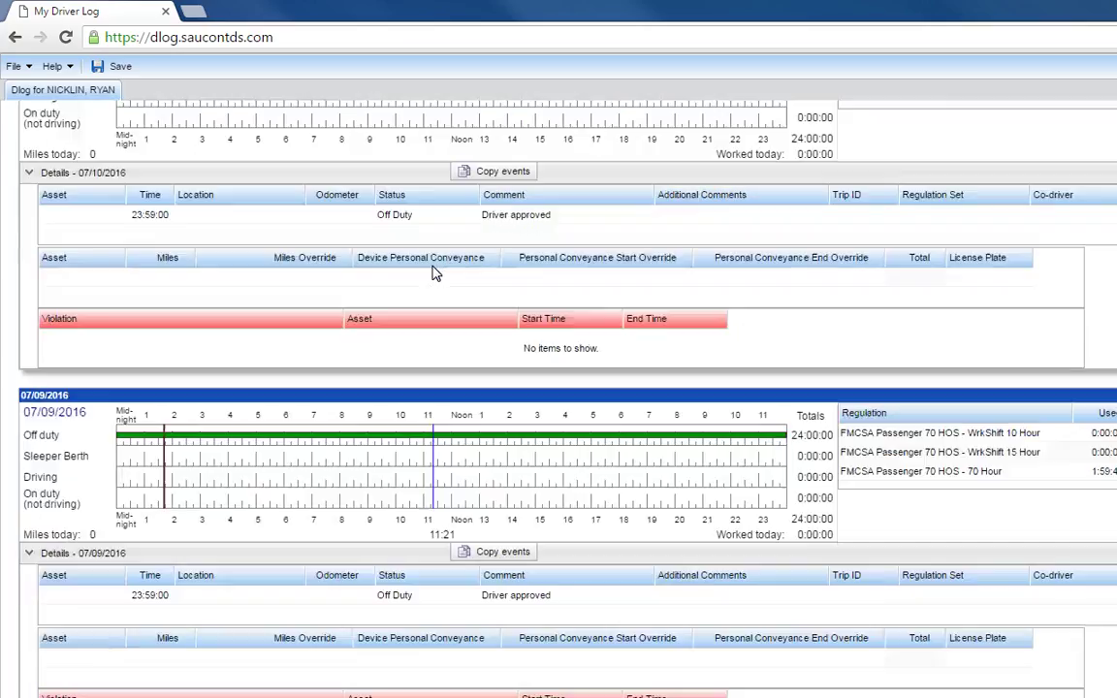
scroll(434, 273, up, 5)
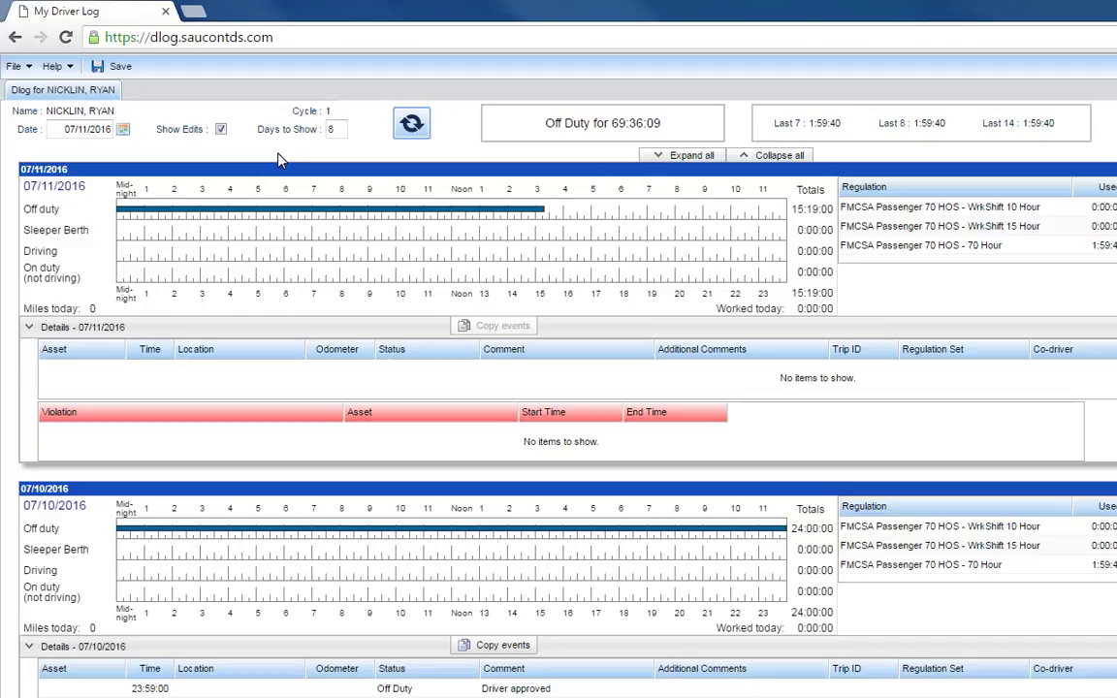
click(111, 67)
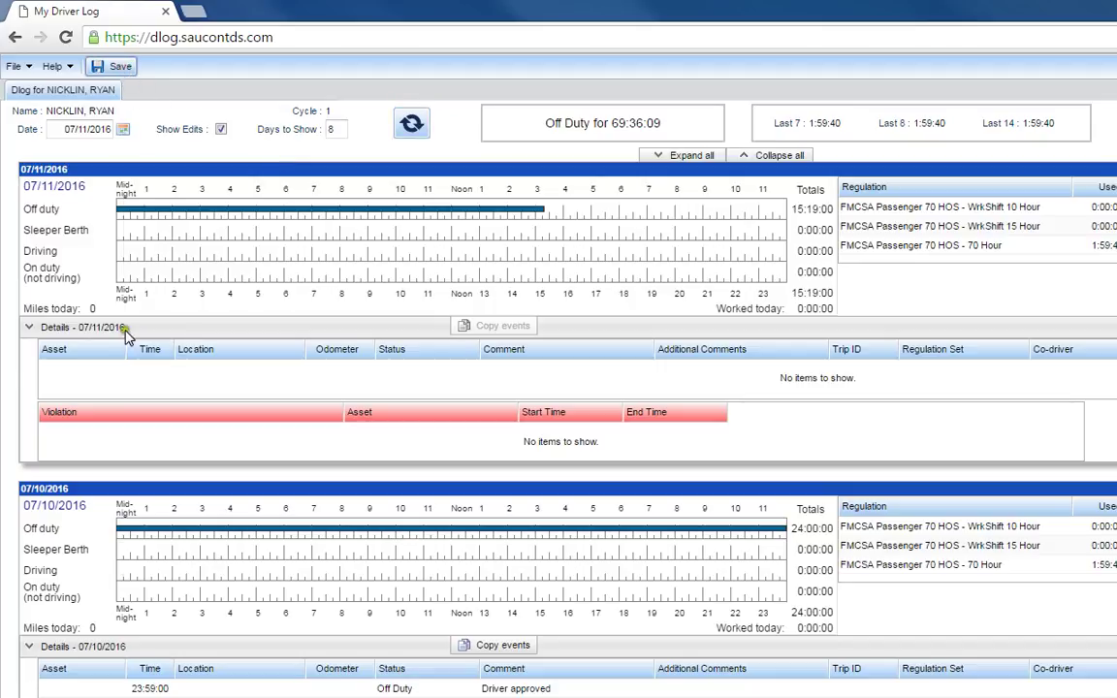
click(443, 697)
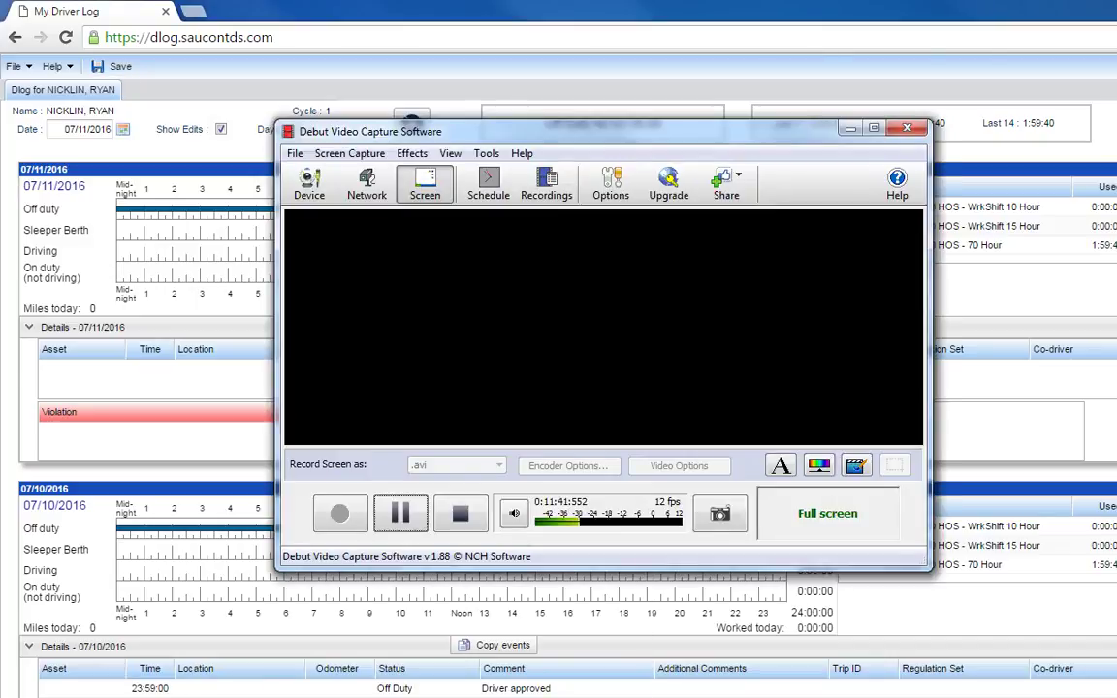